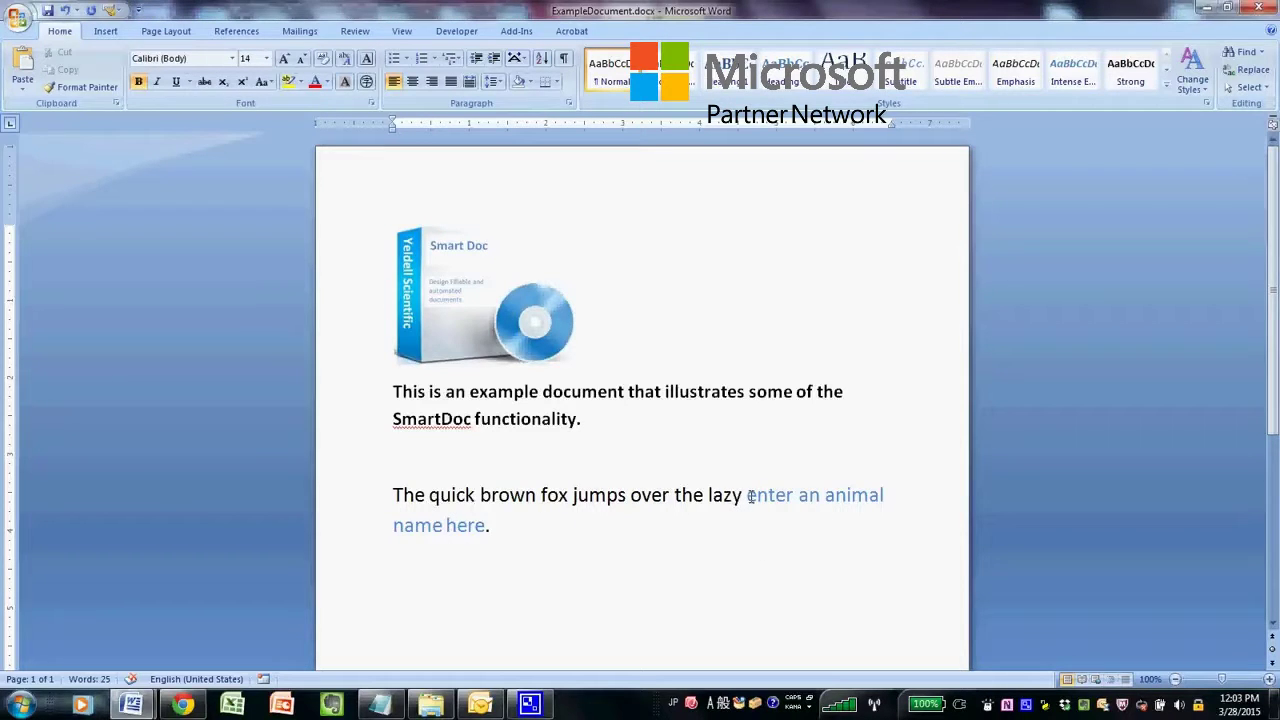
Make the placeholder 'enter an animal name here' a SmartDoc fill-in variable, then move the cursor to the empty line.
left_click_drag(748, 495, 488, 531)
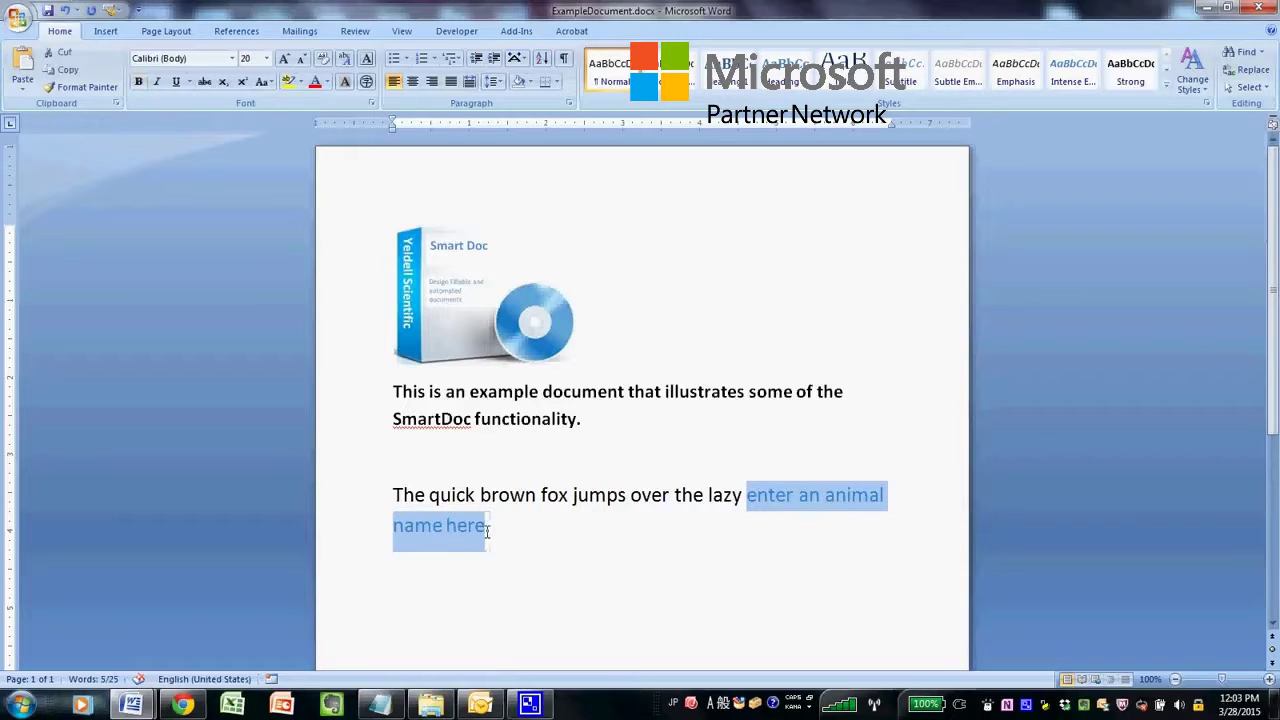
left_click(516, 31)
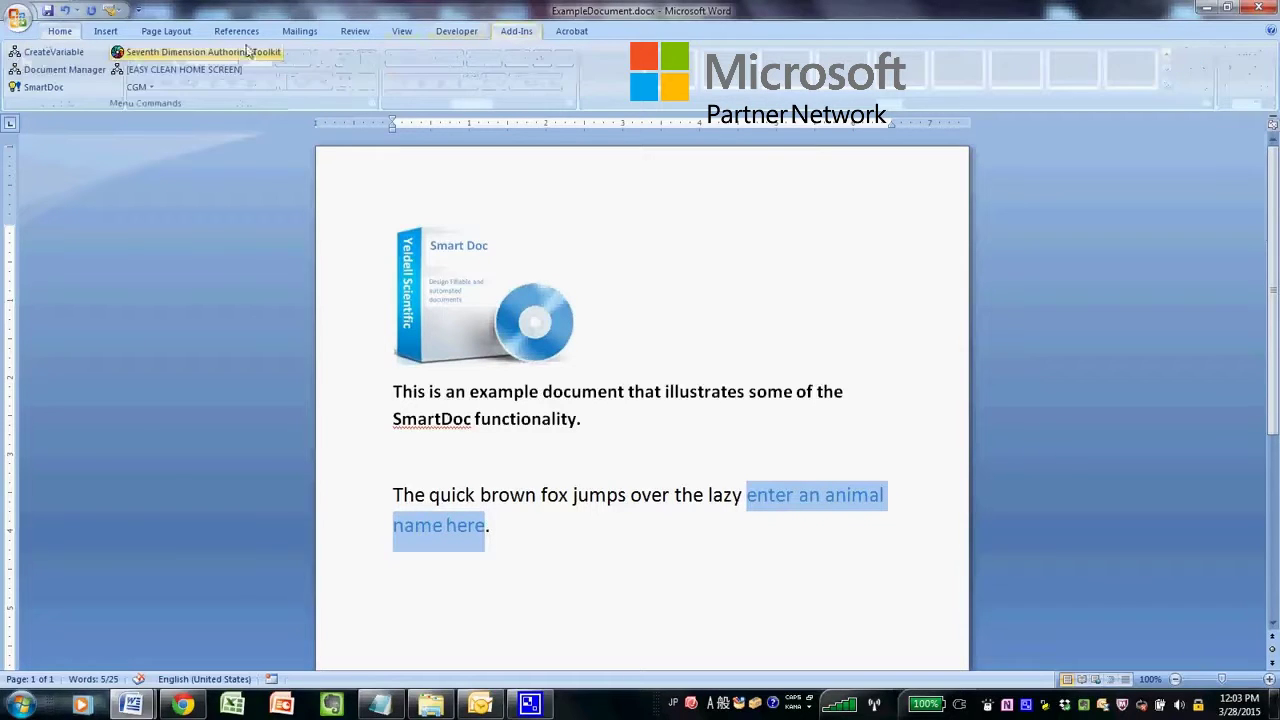
left_click(50, 89)
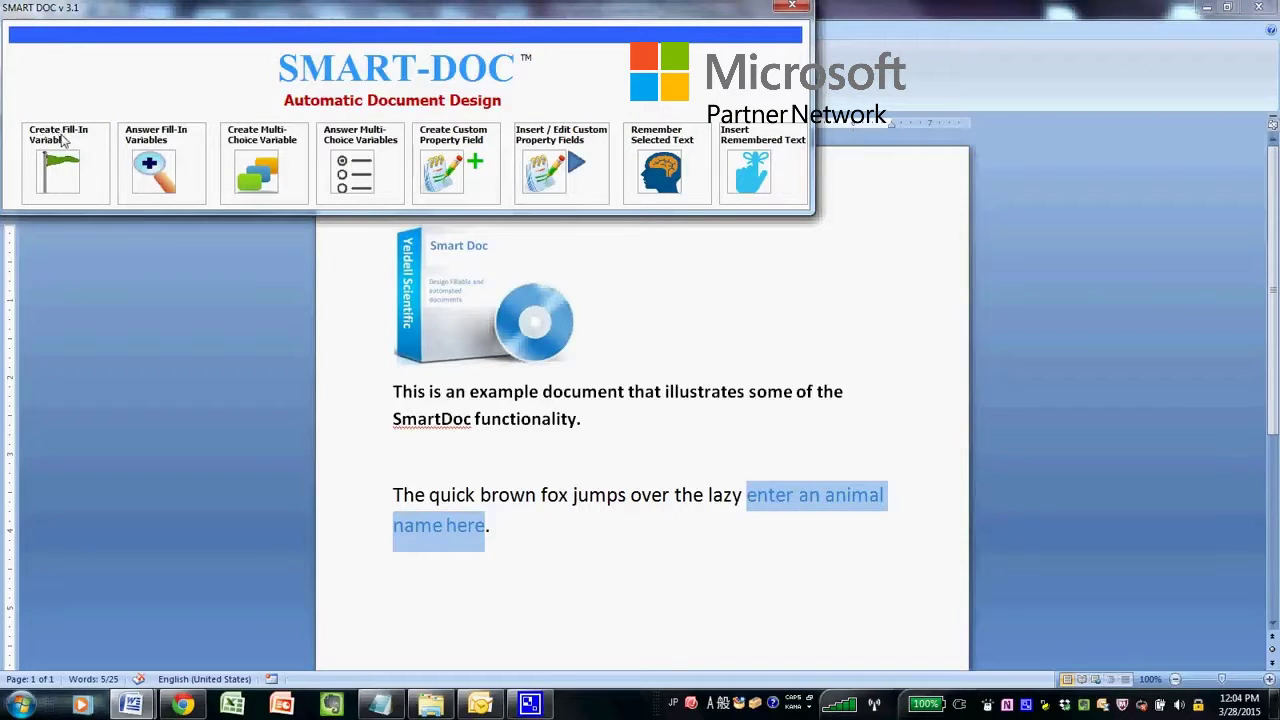
left_click(62, 190)
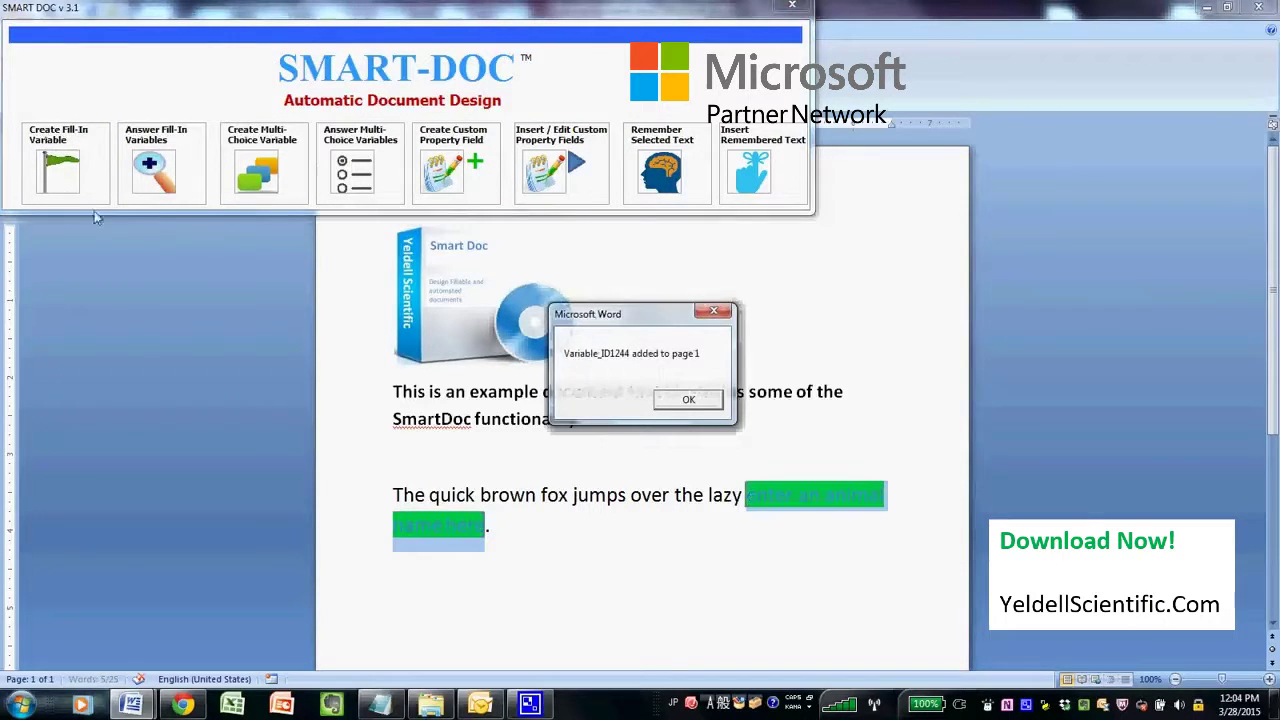
left_click(688, 399)
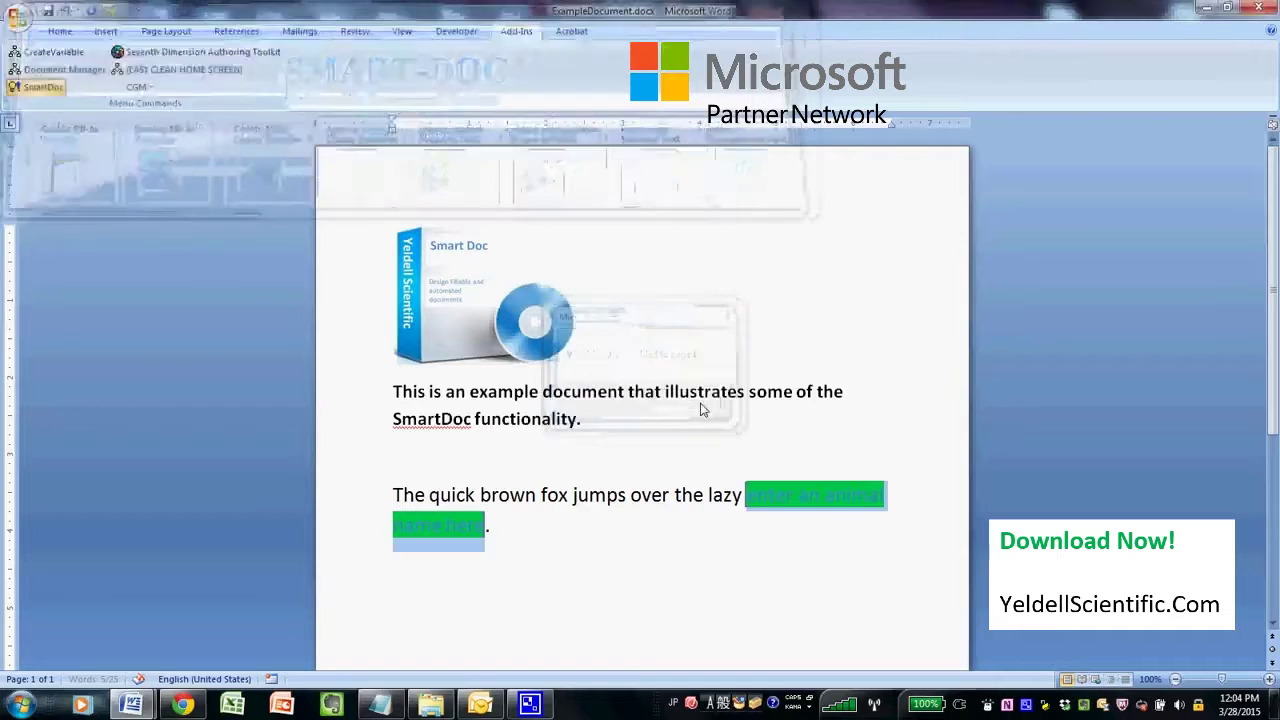
left_click(792, 6)
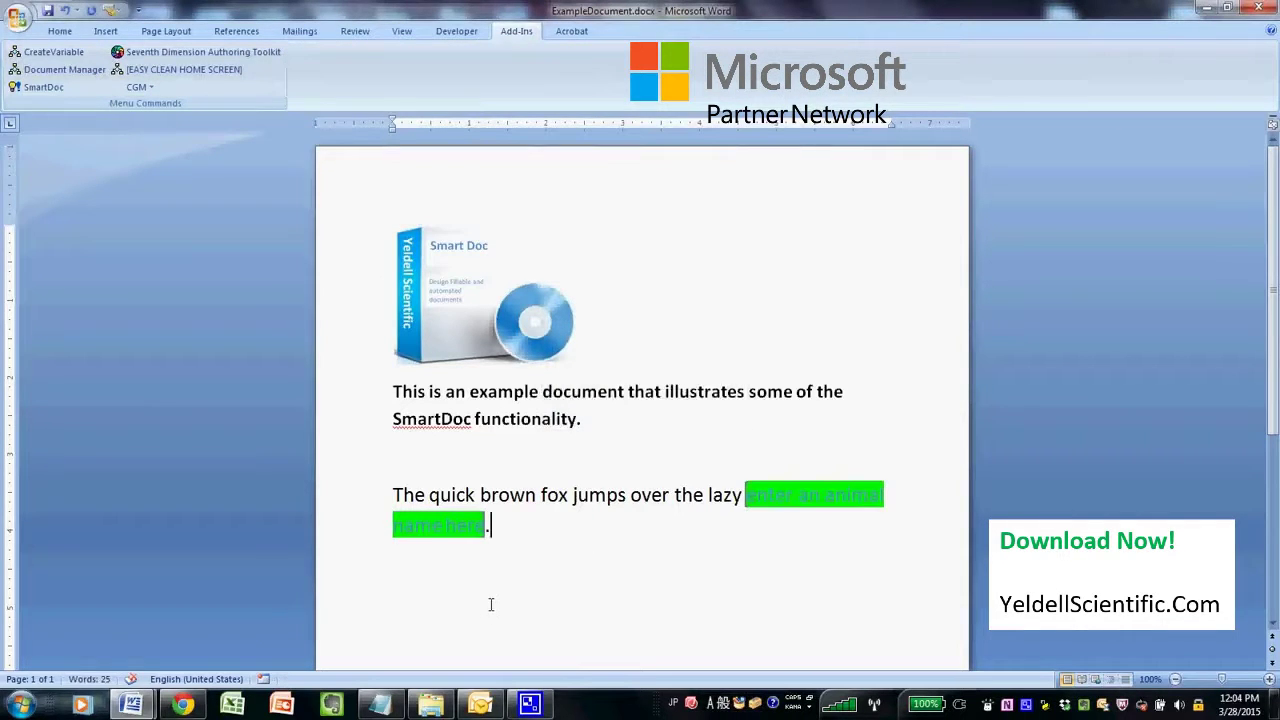
left_click(493, 599)
left_click(30, 88)
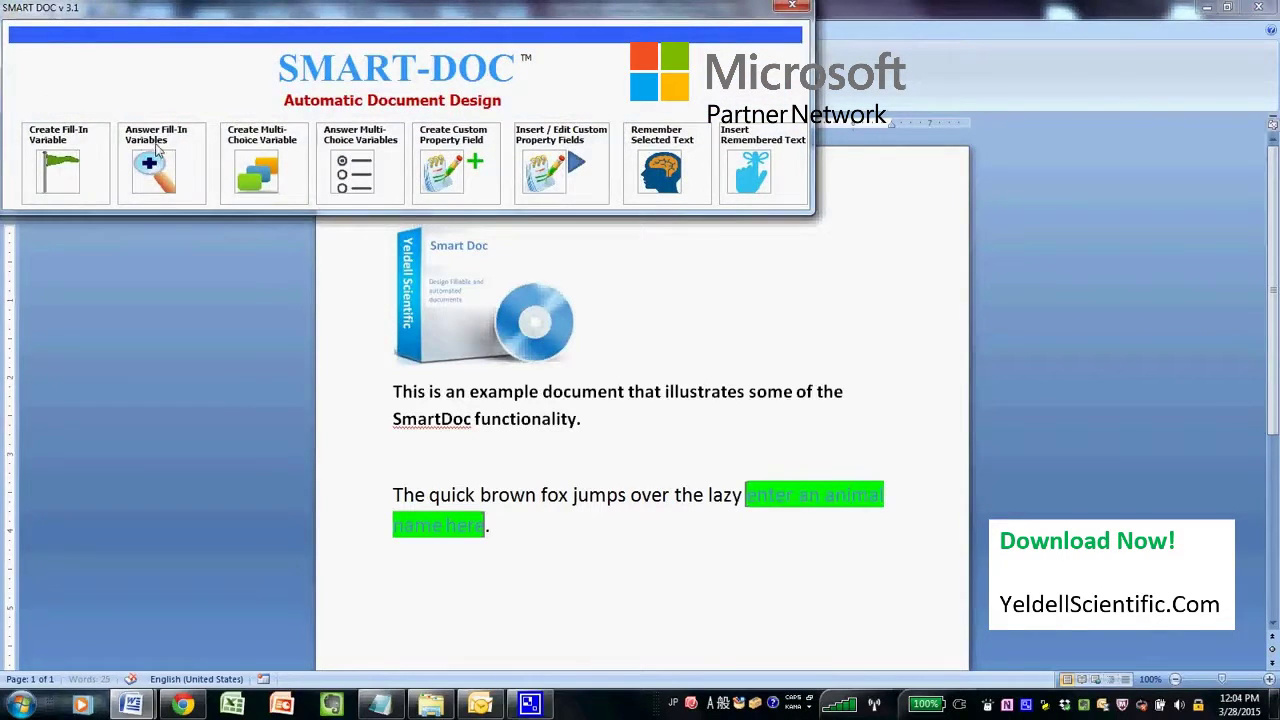
Enter 'Dog' as the fill-in answer and insert it into the first sentence.
left_click(160, 190)
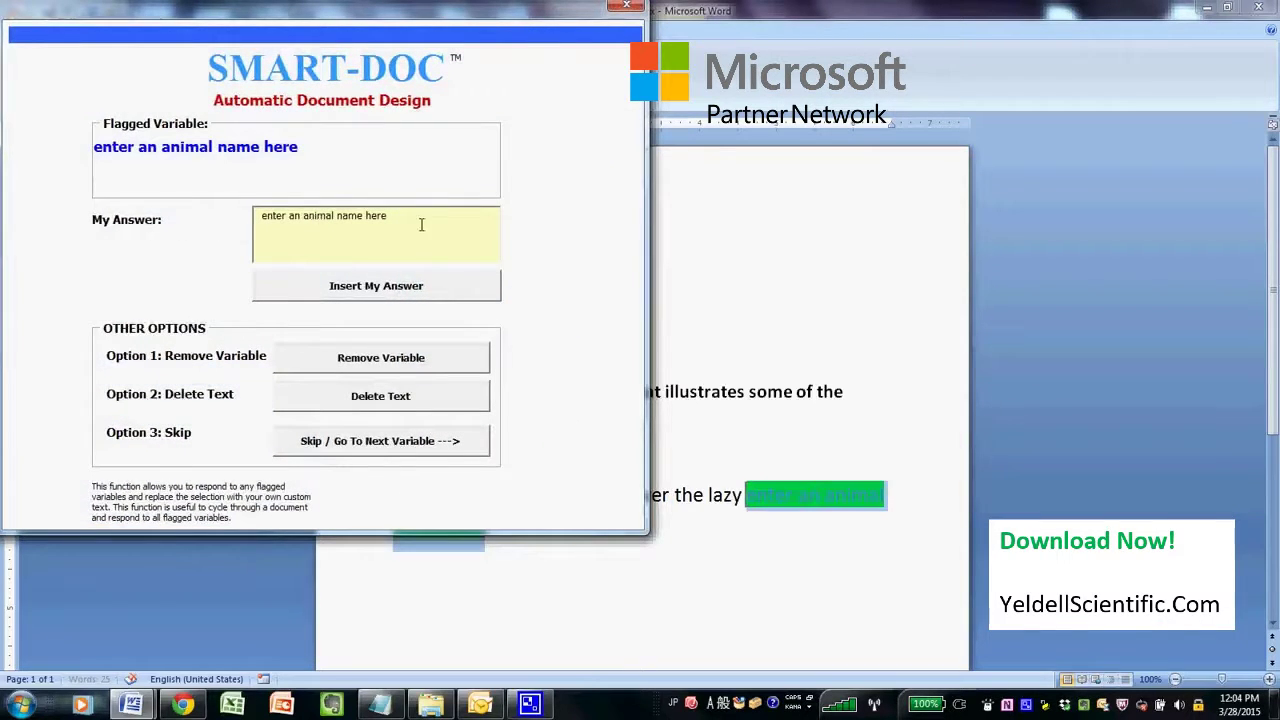
left_click_drag(421, 225, 69, 203)
type("Dog")
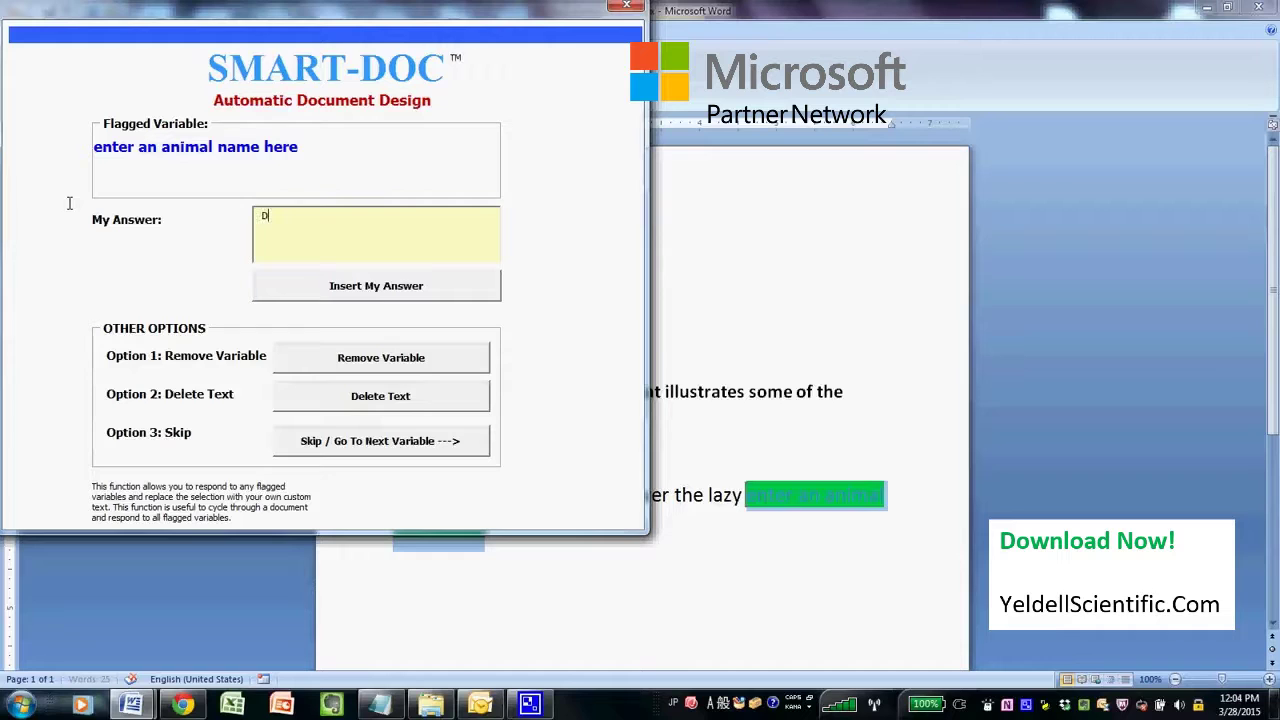
left_click(384, 297)
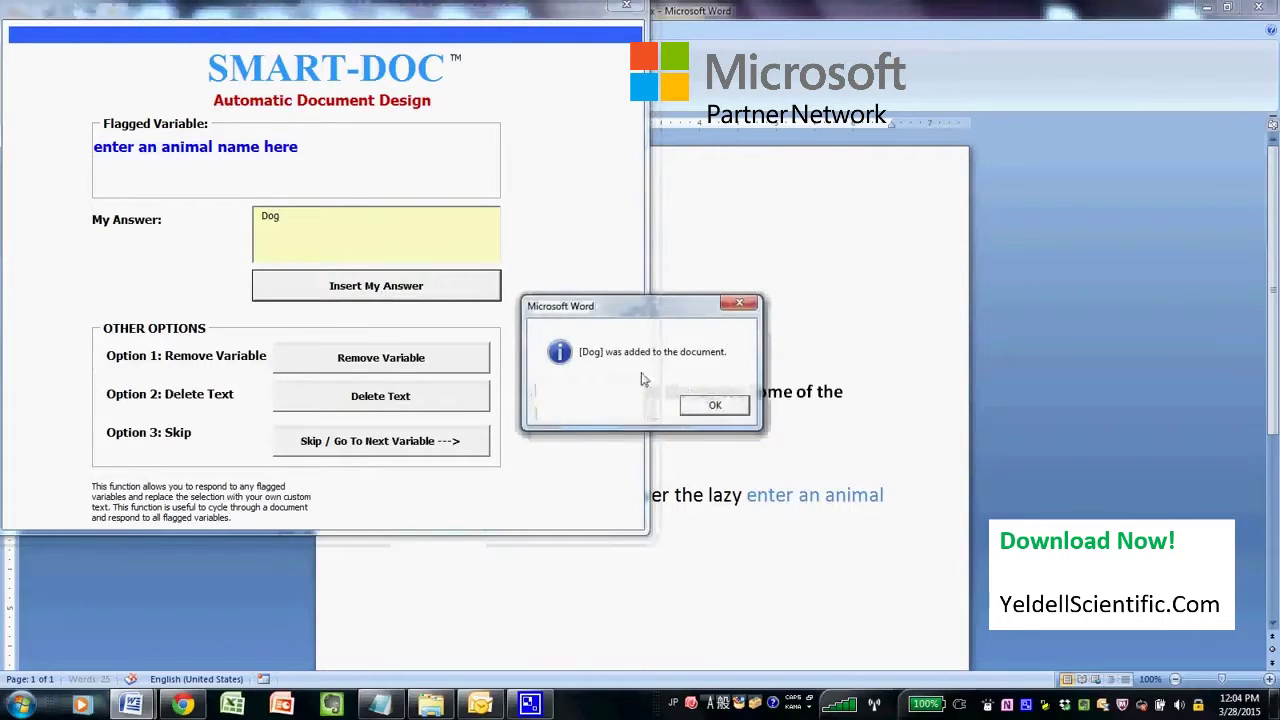
left_click(702, 418)
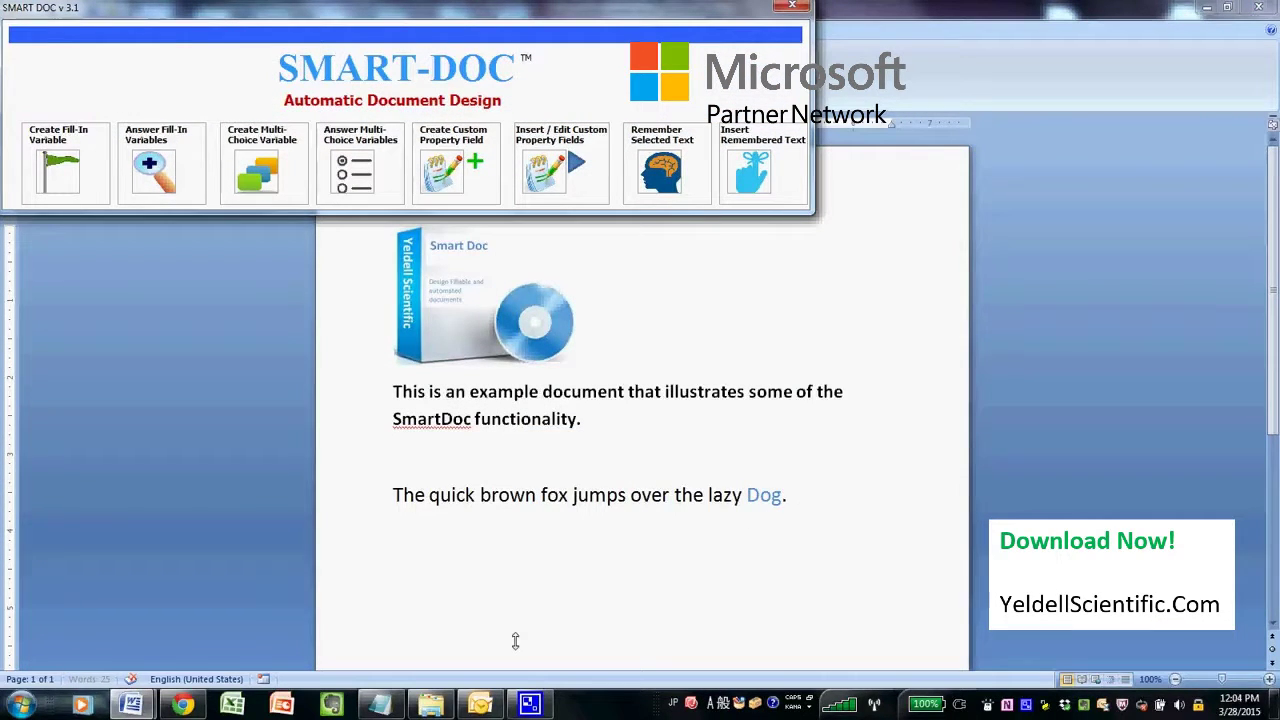
left_click(791, 7)
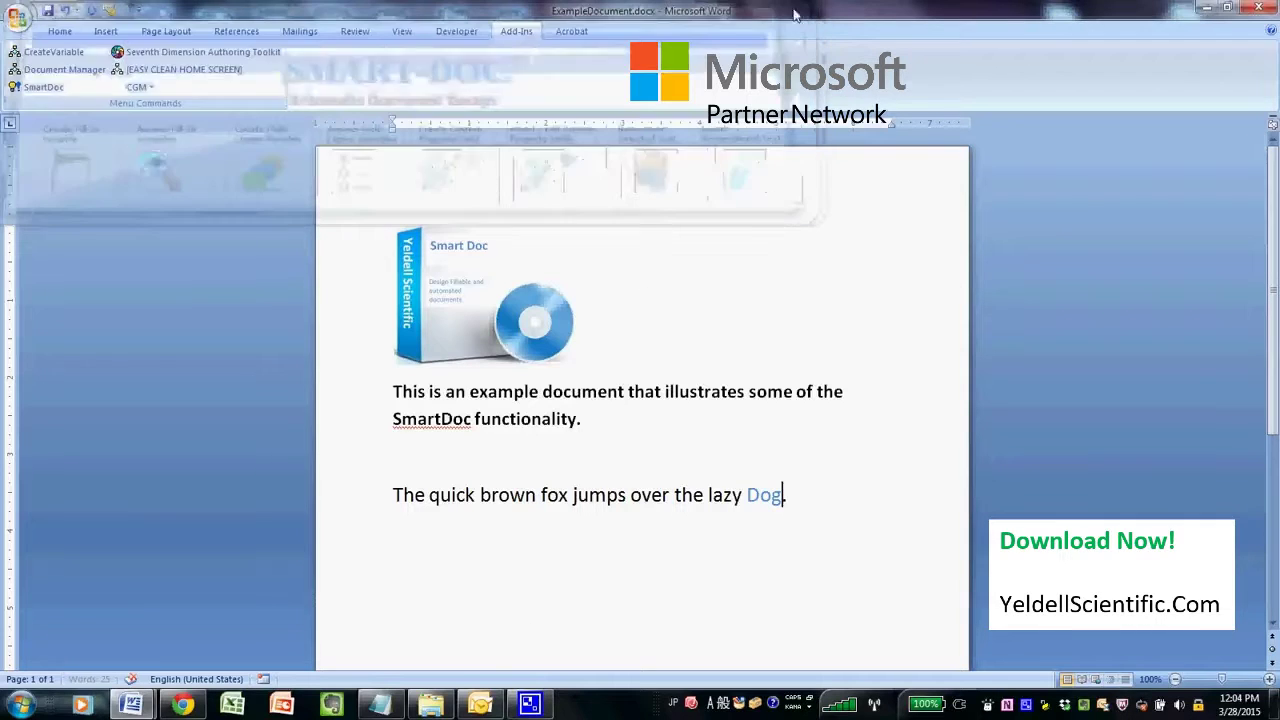
Type 'The quick brown fox jumps over the lazy {dog}{fox}{Snake}.' on a new line and select the braced choices.
key("Return")
key("Return")
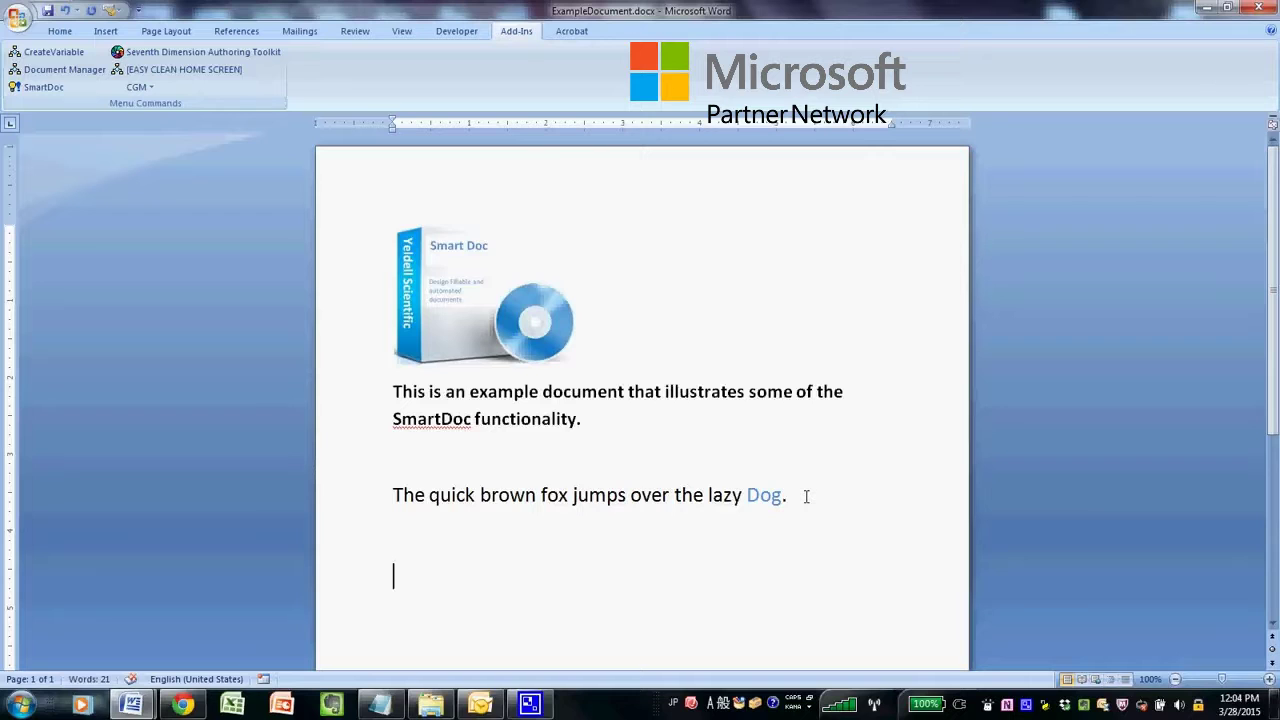
type("The")
type(" quick brown fo")
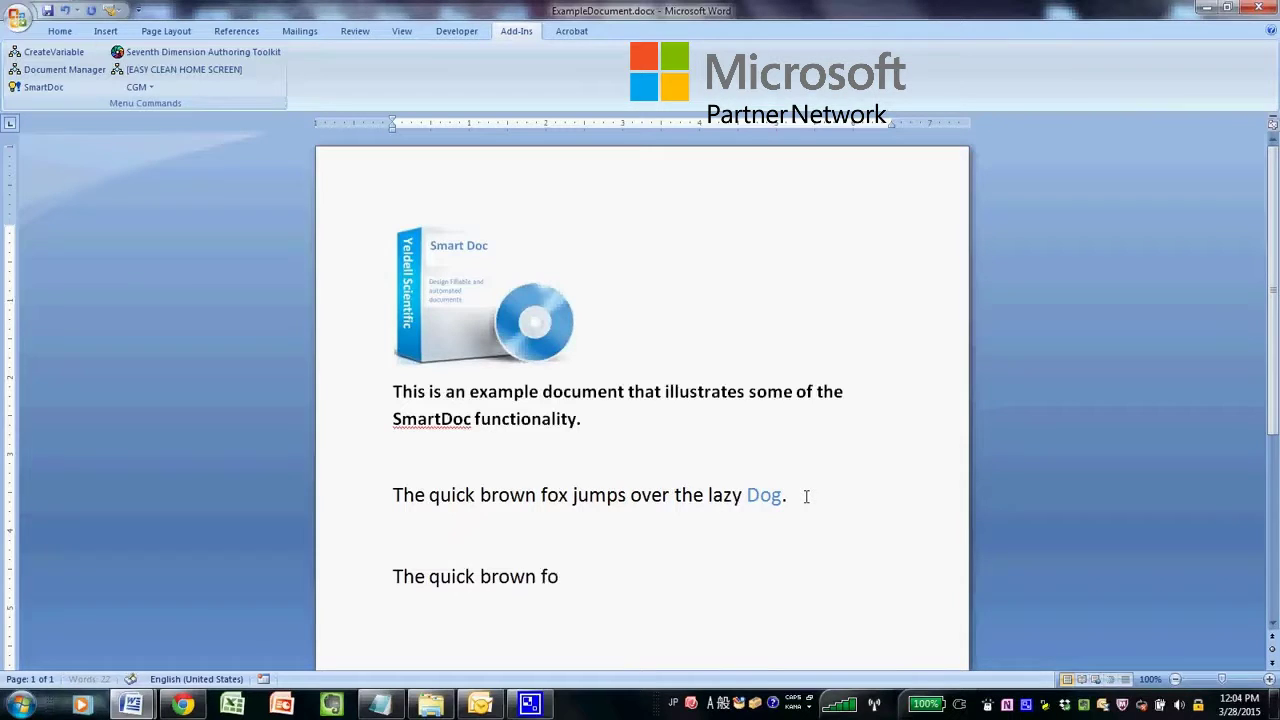
type("x jumps over the lazy {dog}{fox")
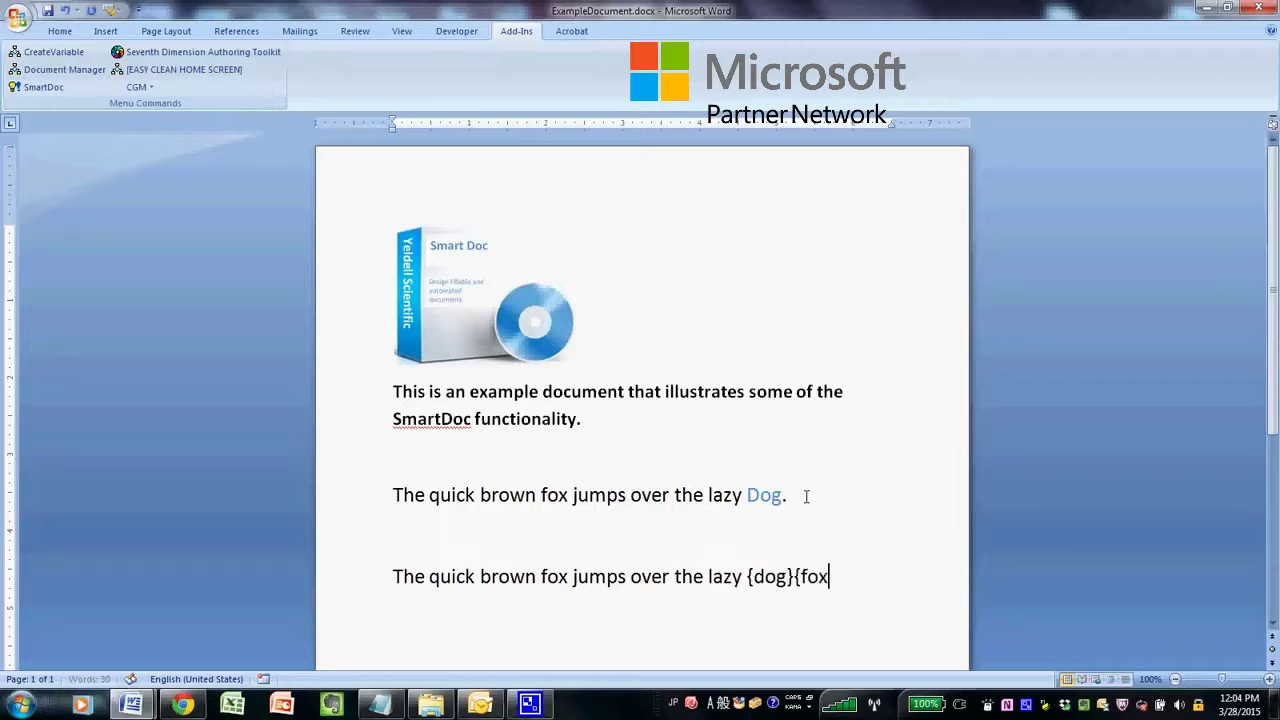
type("}{Snake}")
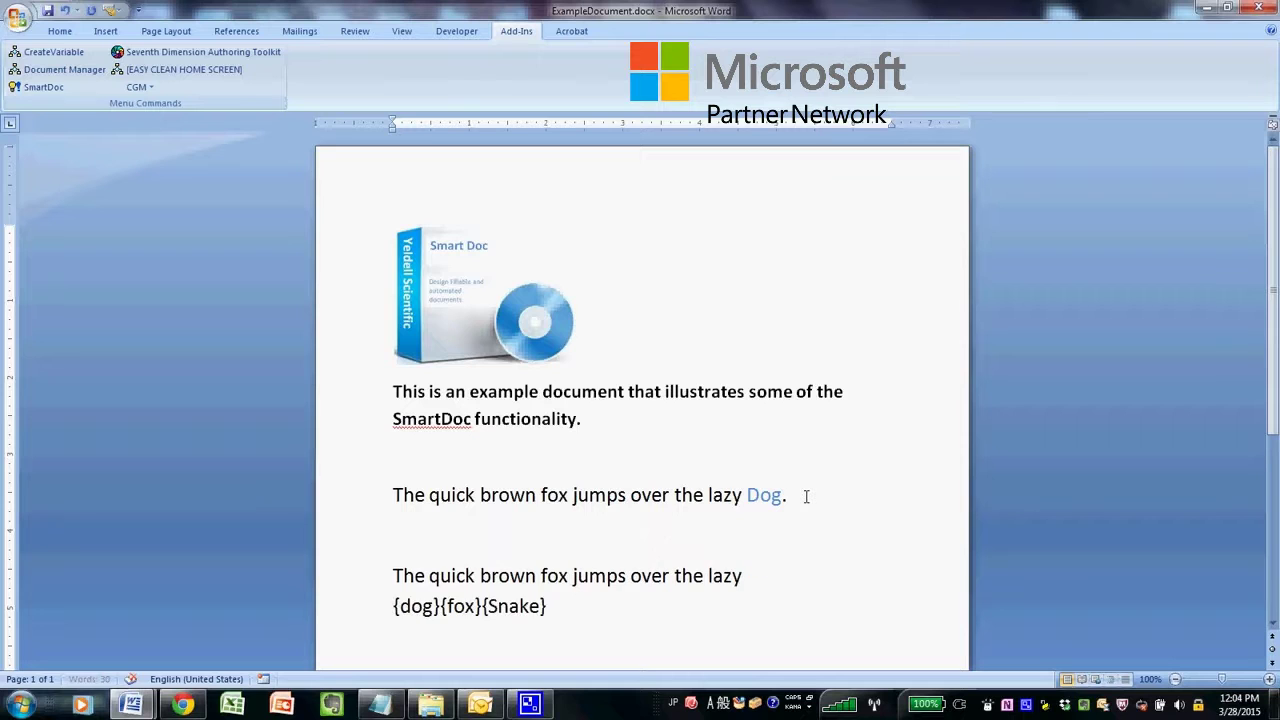
type(".")
scroll(785, 469, "down", 2)
left_click_drag(386, 488, 545, 488)
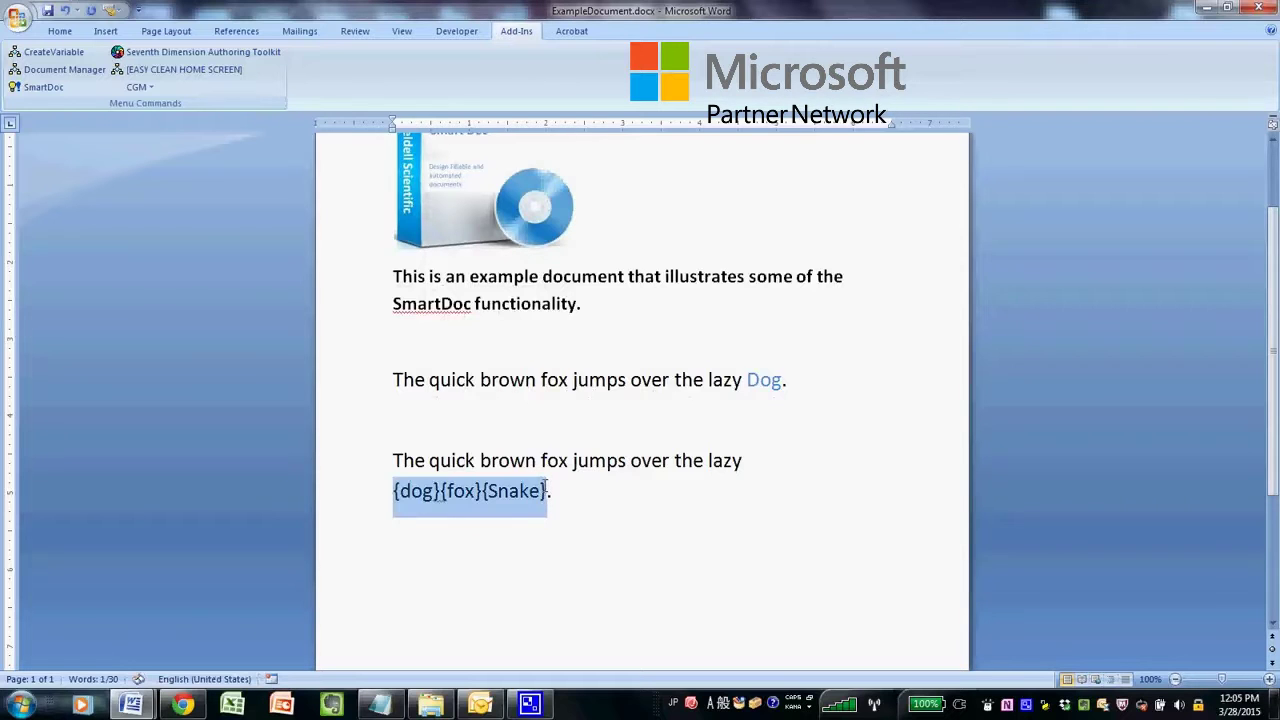
Turn {dog}{fox}{Snake} into multi-choice variable MultiFLAG_1255 and bring up its answering panel.
left_click(44, 88)
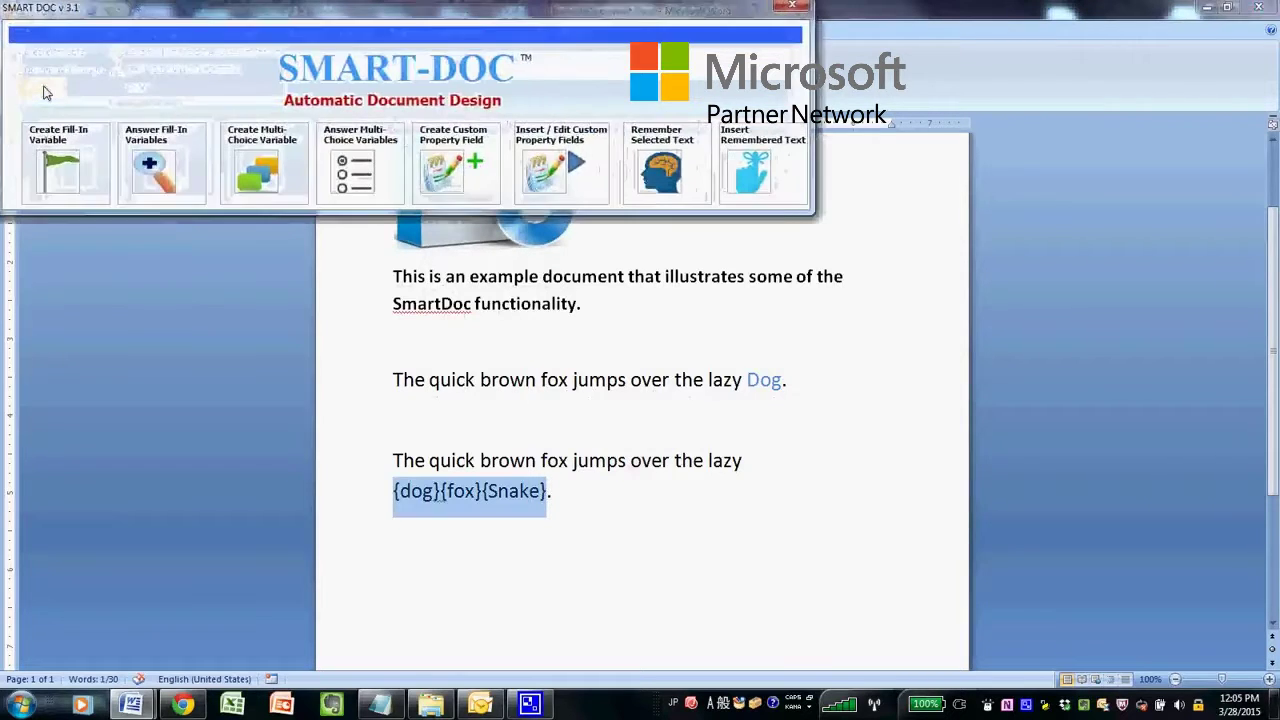
left_click(266, 152)
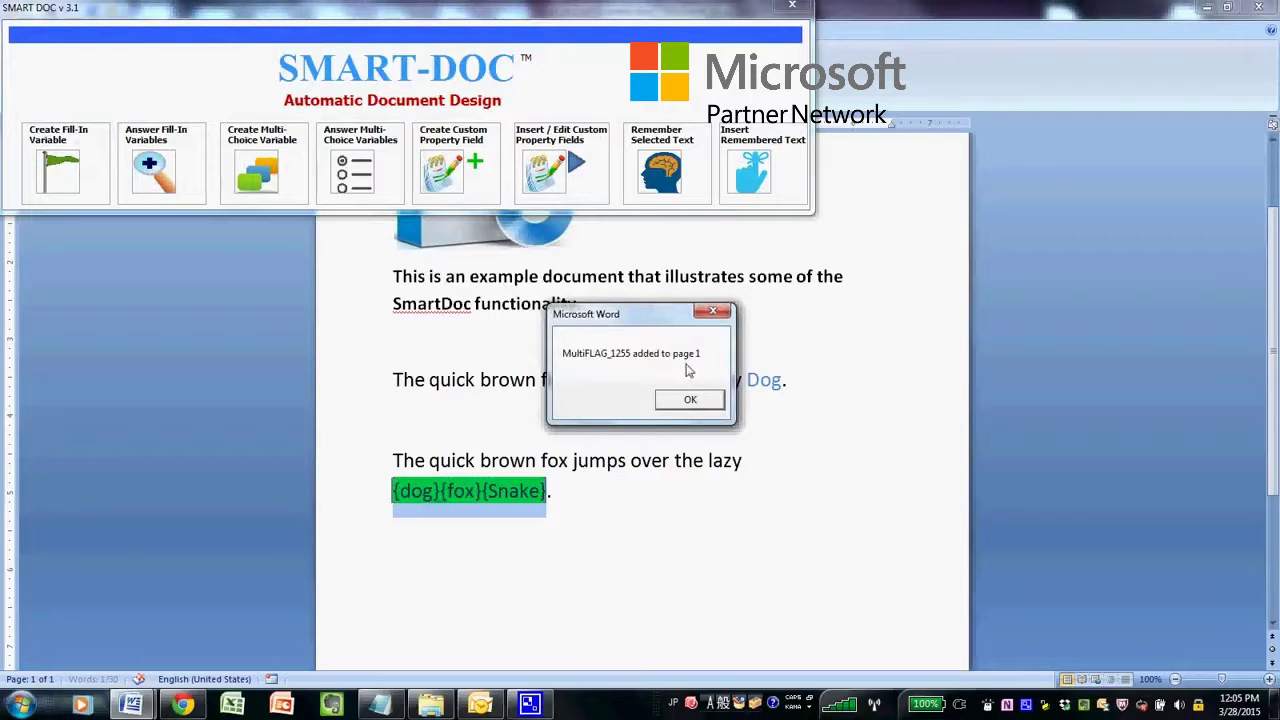
left_click(690, 400)
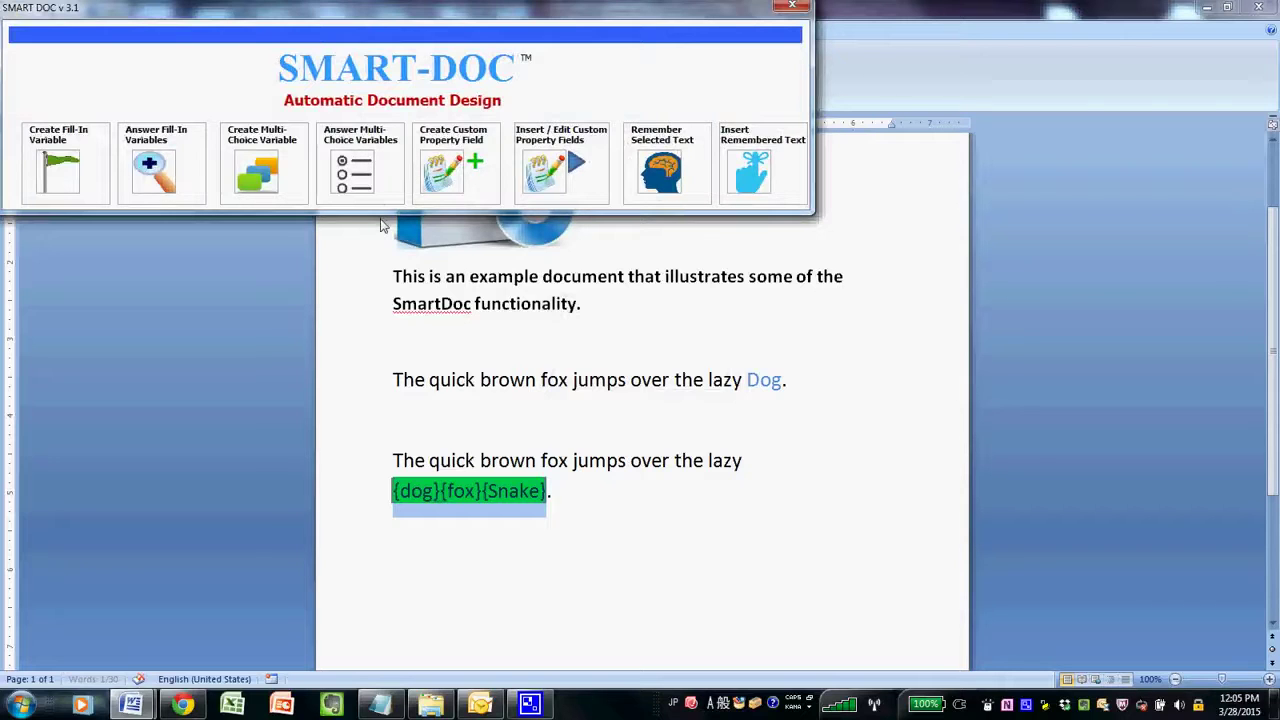
left_click(362, 180)
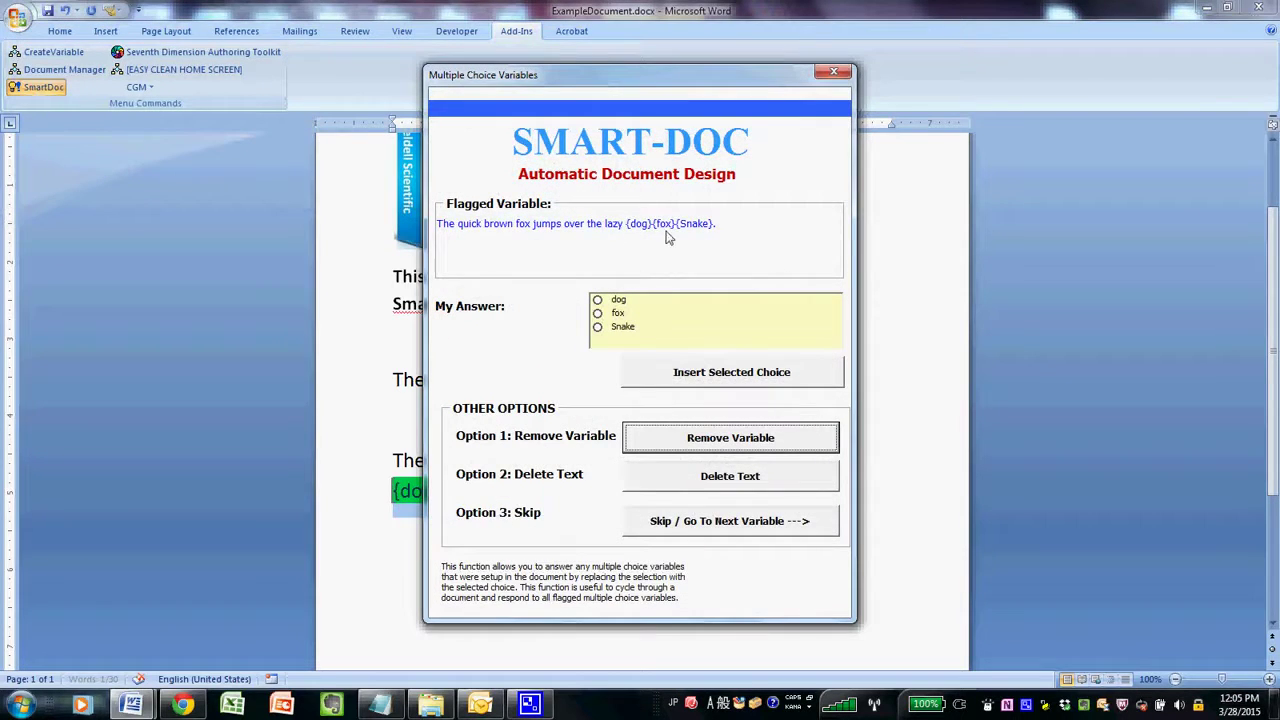
Pick Snake from the animal choices and insert it as the multiple-choice answer.
left_click(646, 301)
left_click(653, 314)
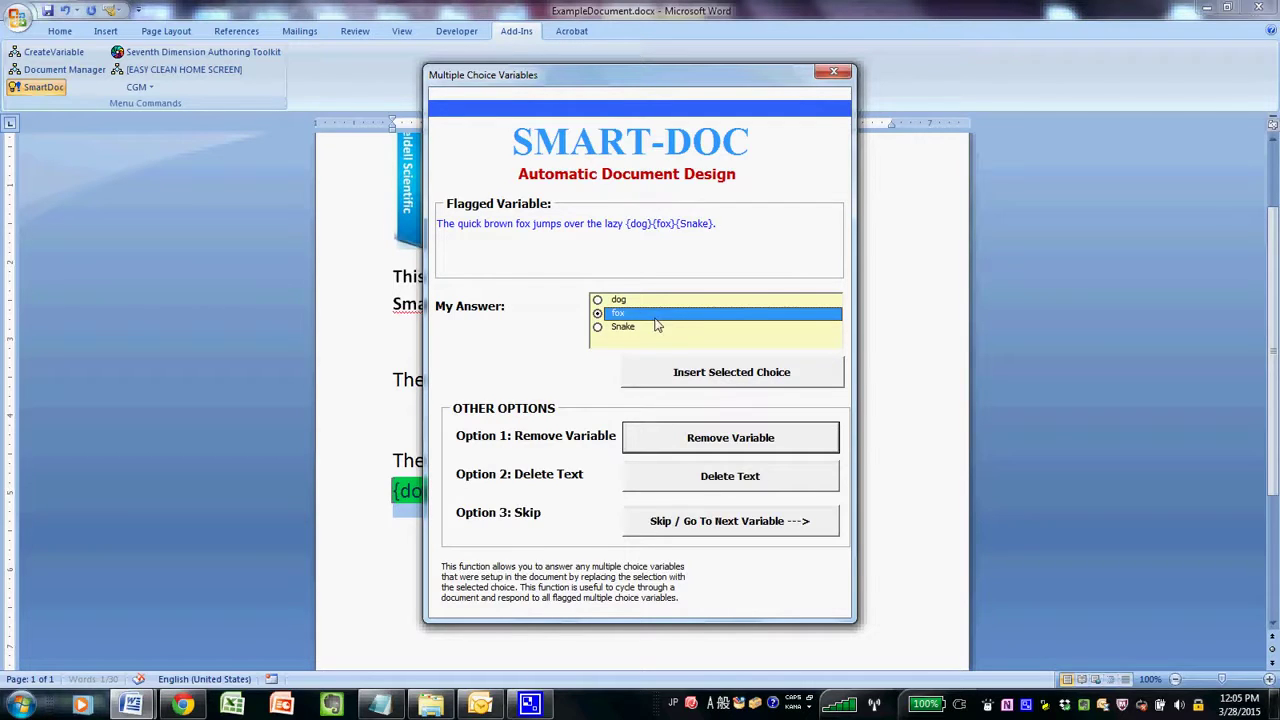
left_click(657, 328)
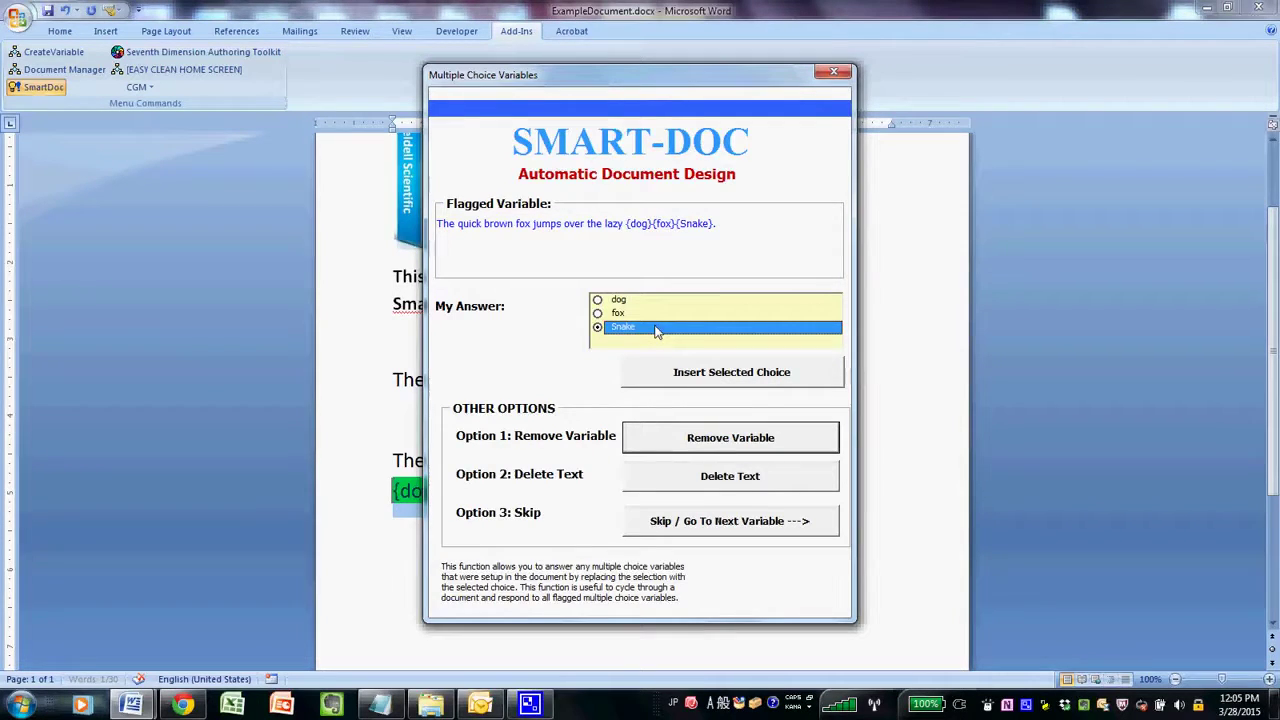
left_click(712, 375)
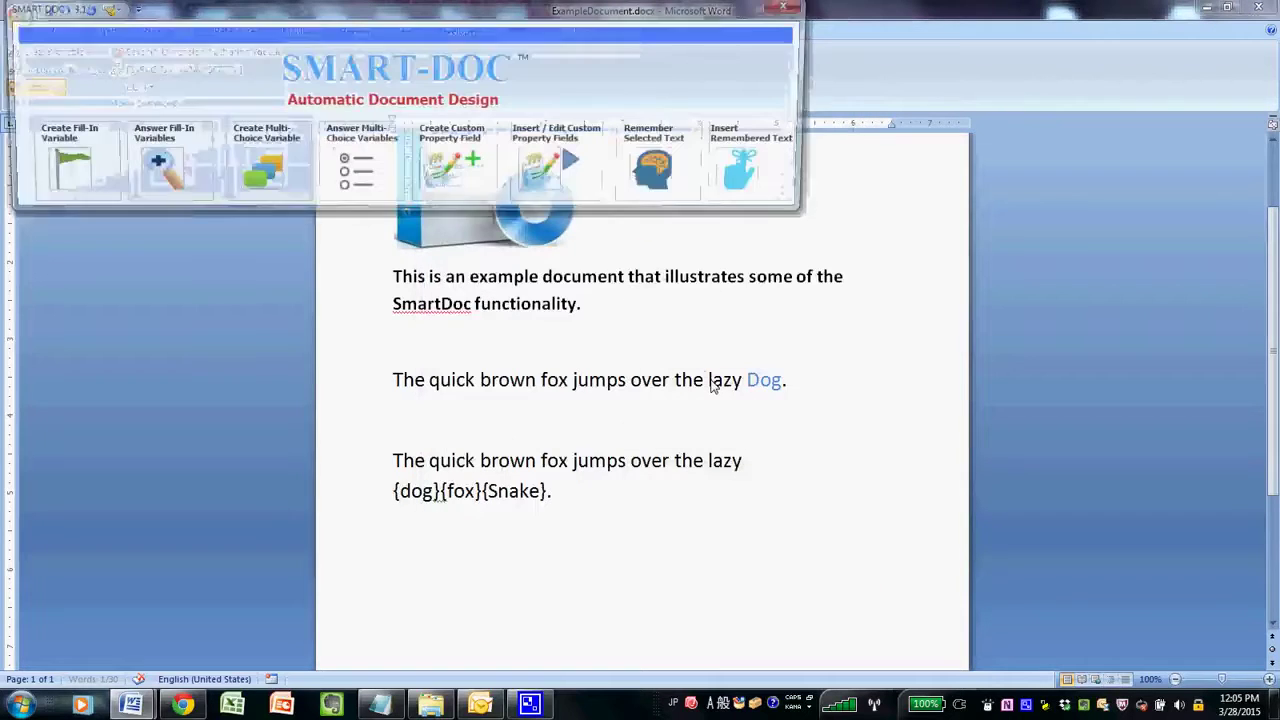
left_click(790, 12)
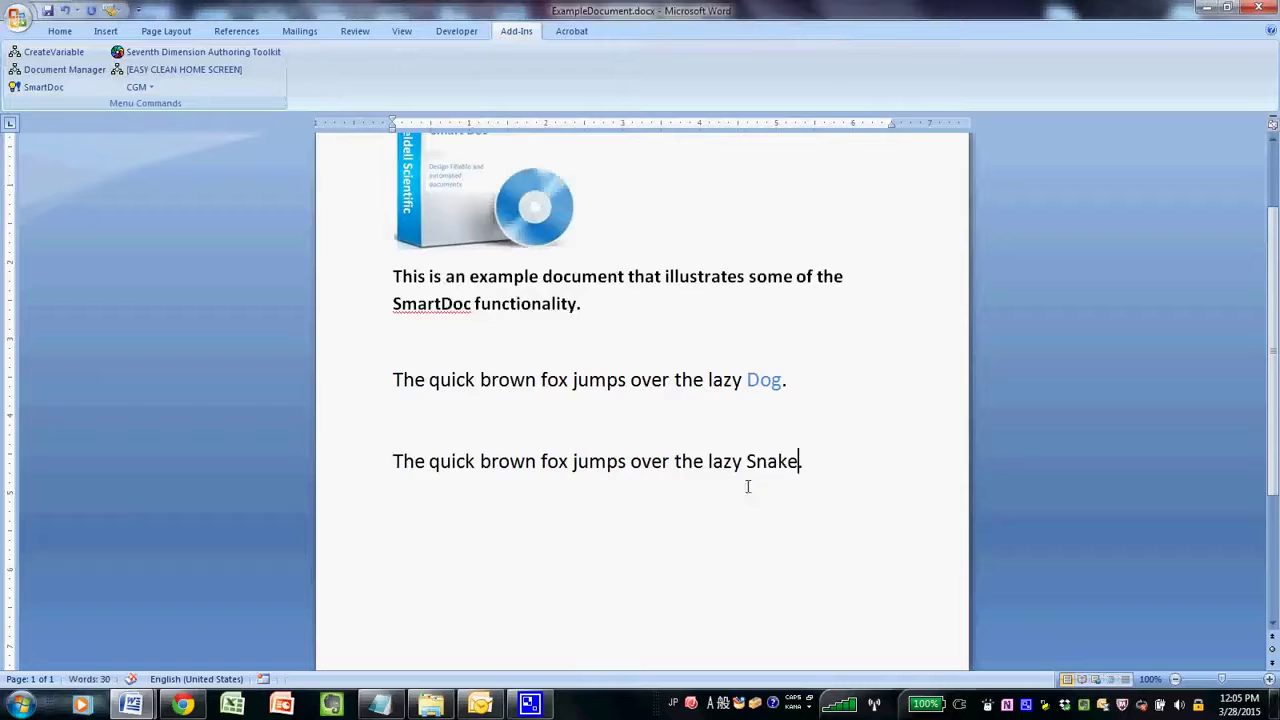
Type a third sentence 'The quick brown fox jumps over the lazy' and begin creating a custom property.
left_click(394, 538)
type("The quick brown fox jumps over the lazy")
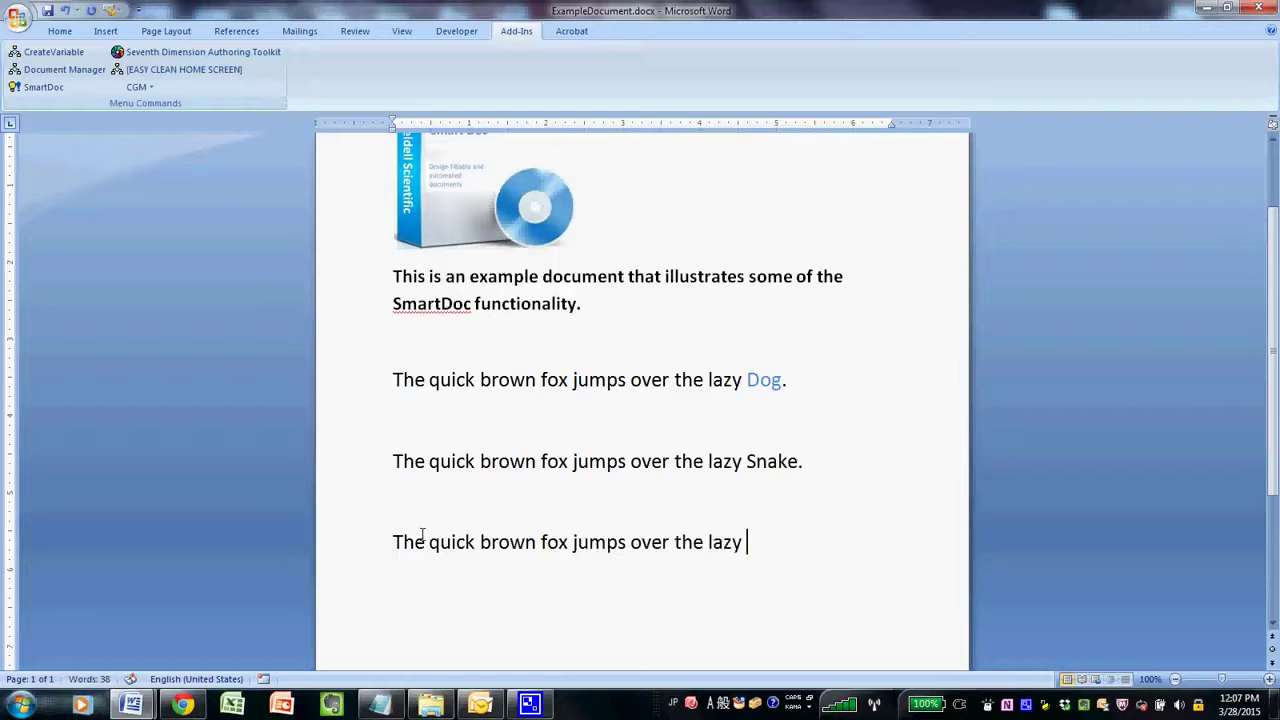
left_click(40, 87)
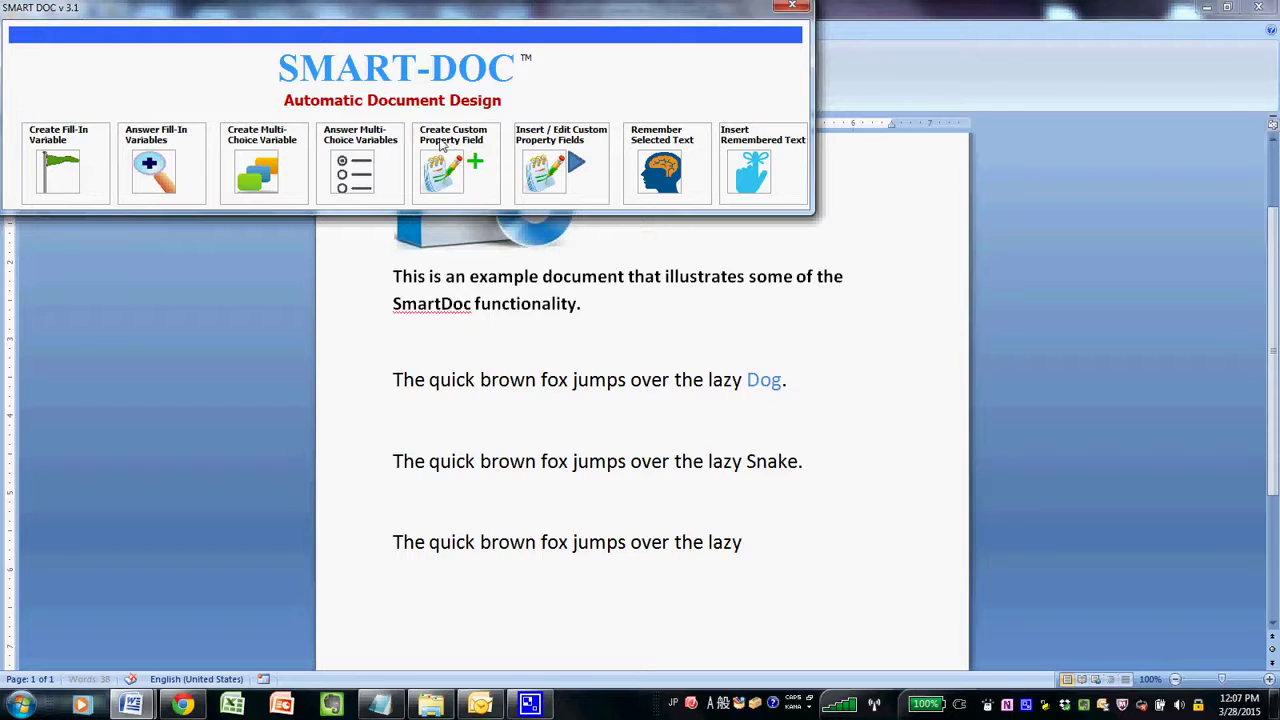
left_click(449, 175)
type("Animal")
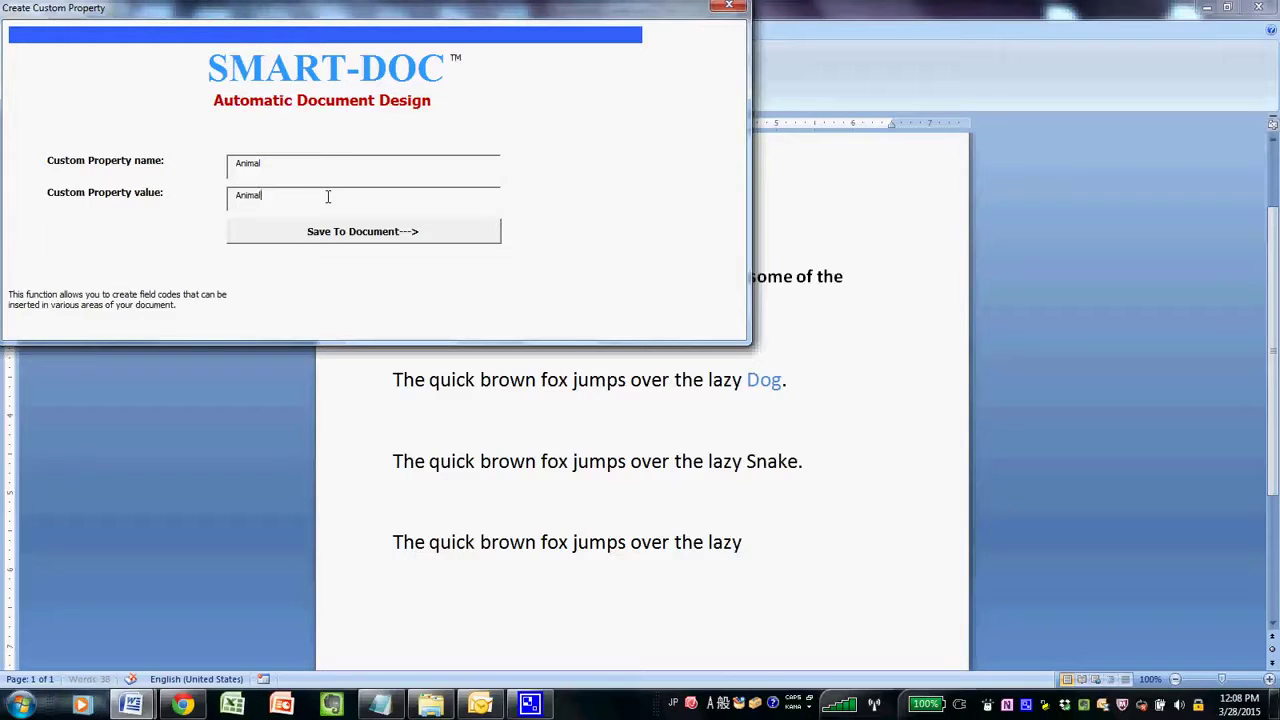
Save the Animal custom property to the document.
left_click(336, 242)
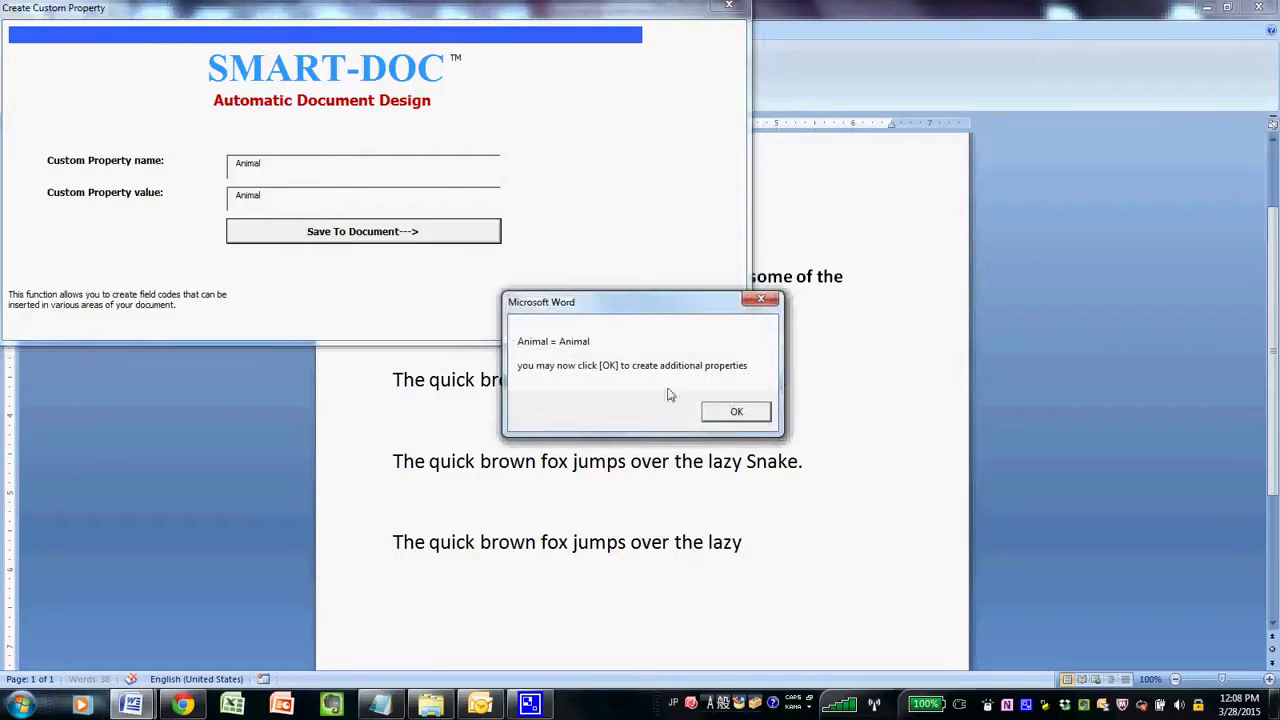
left_click(734, 418)
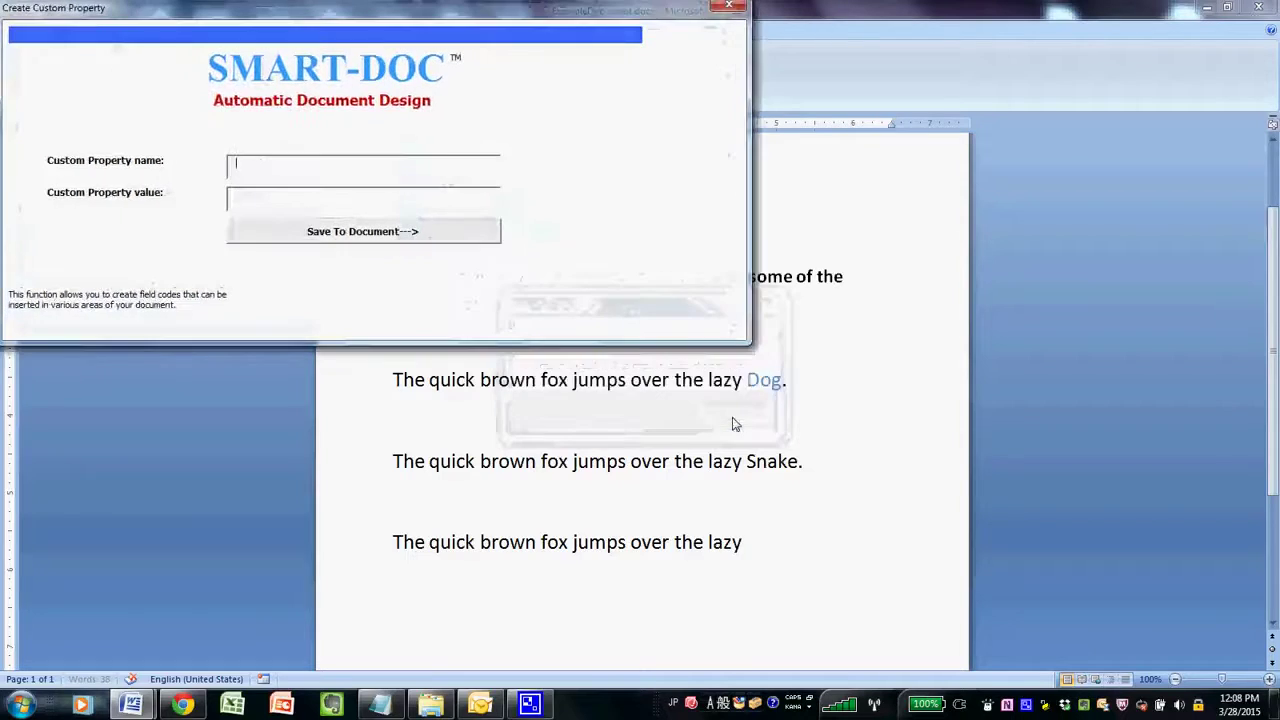
left_click(736, 16)
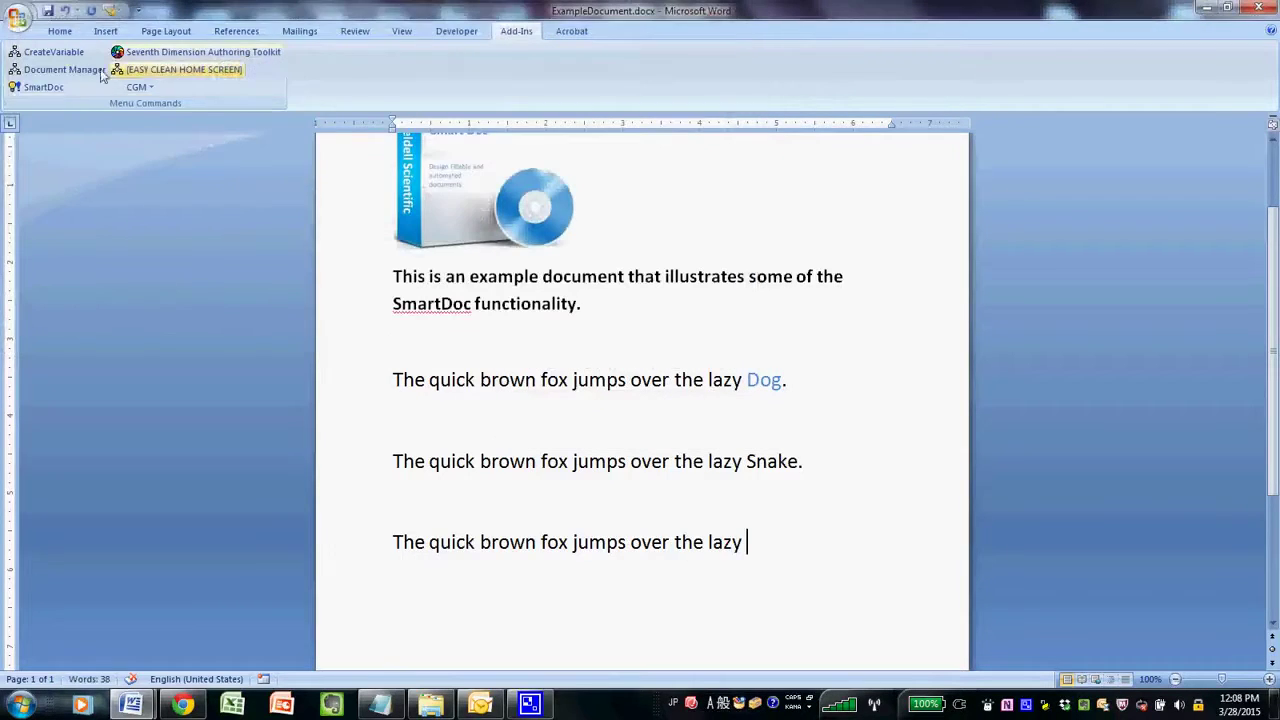
Insert the Animal property field at the end of the third sentence.
left_click(33, 89)
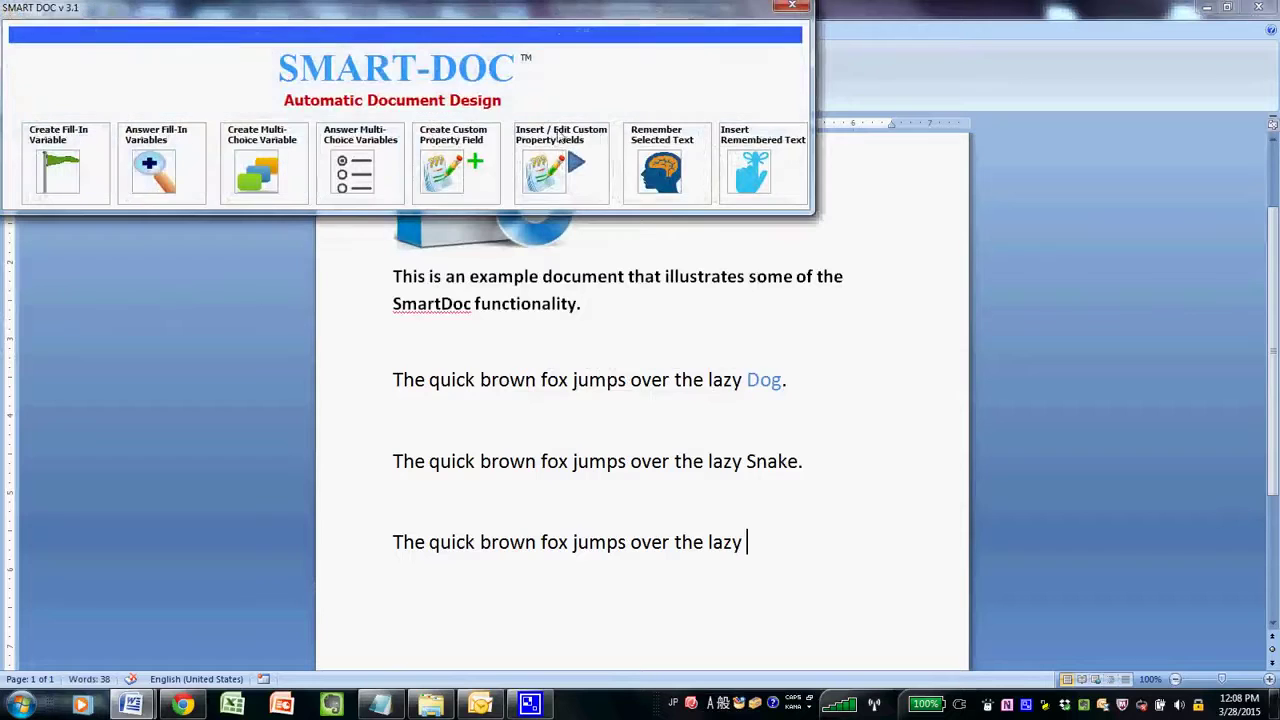
left_click(540, 170)
left_click(156, 172)
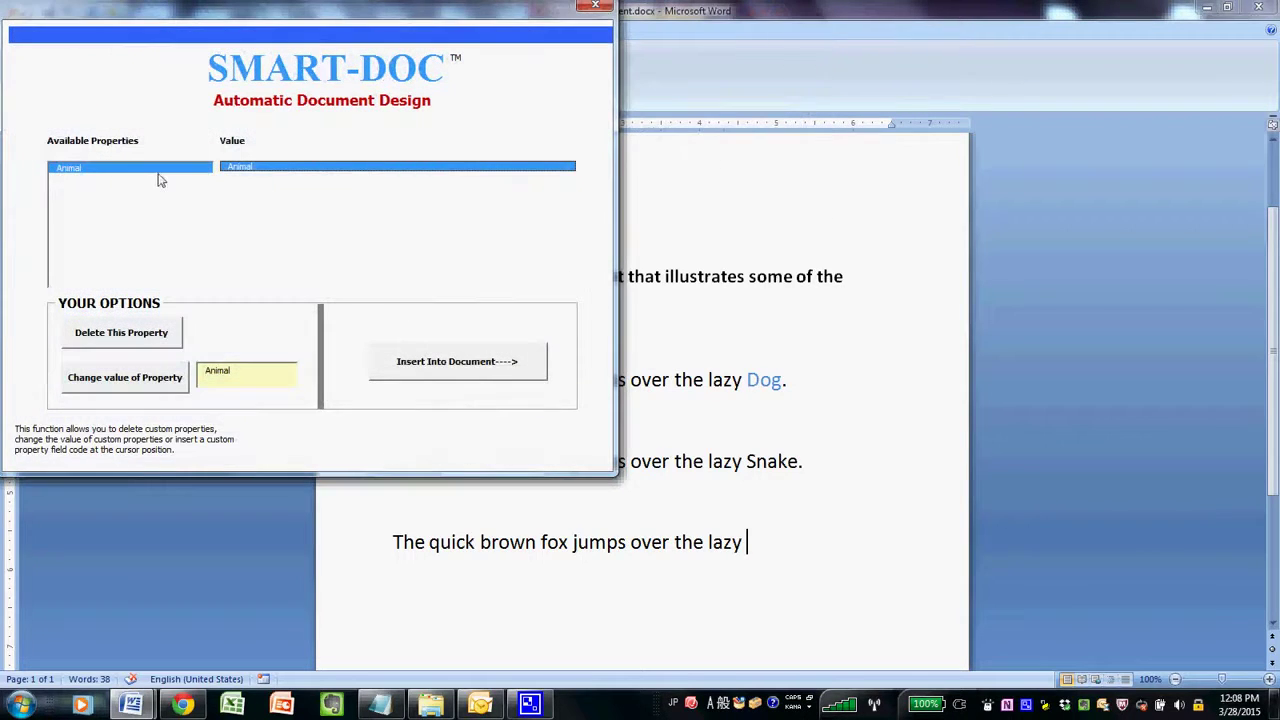
left_click(441, 368)
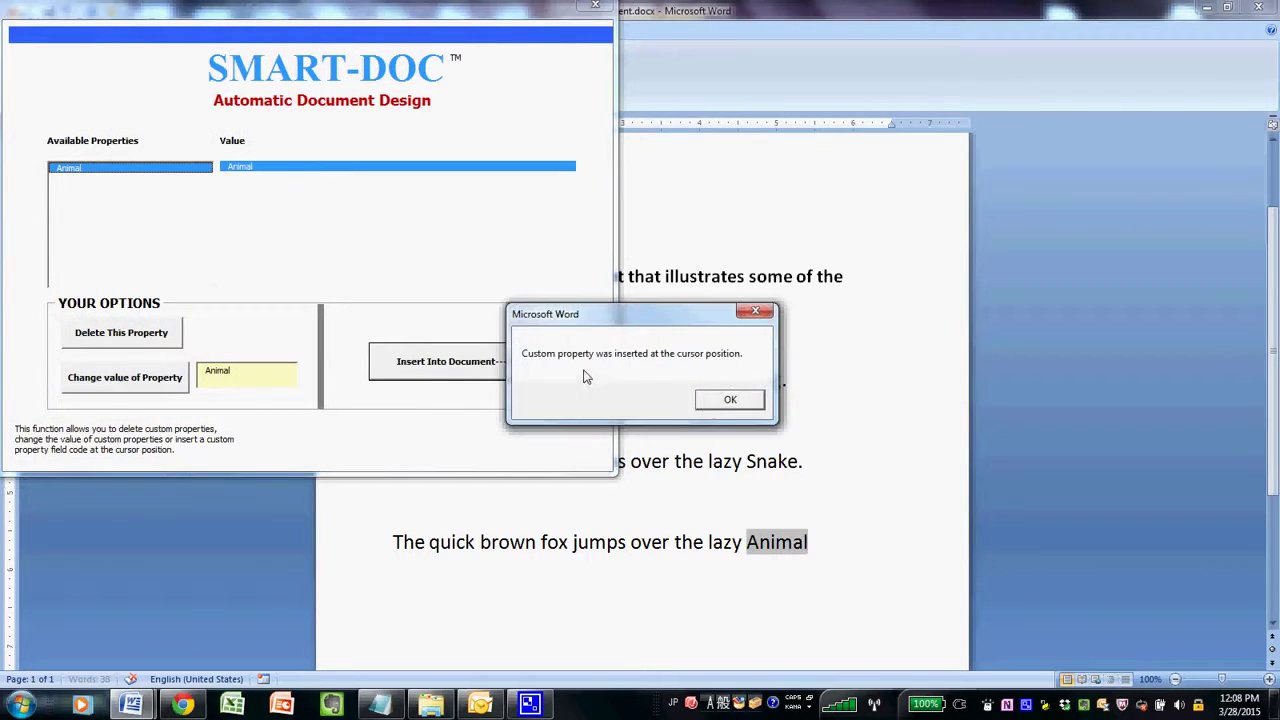
left_click(720, 404)
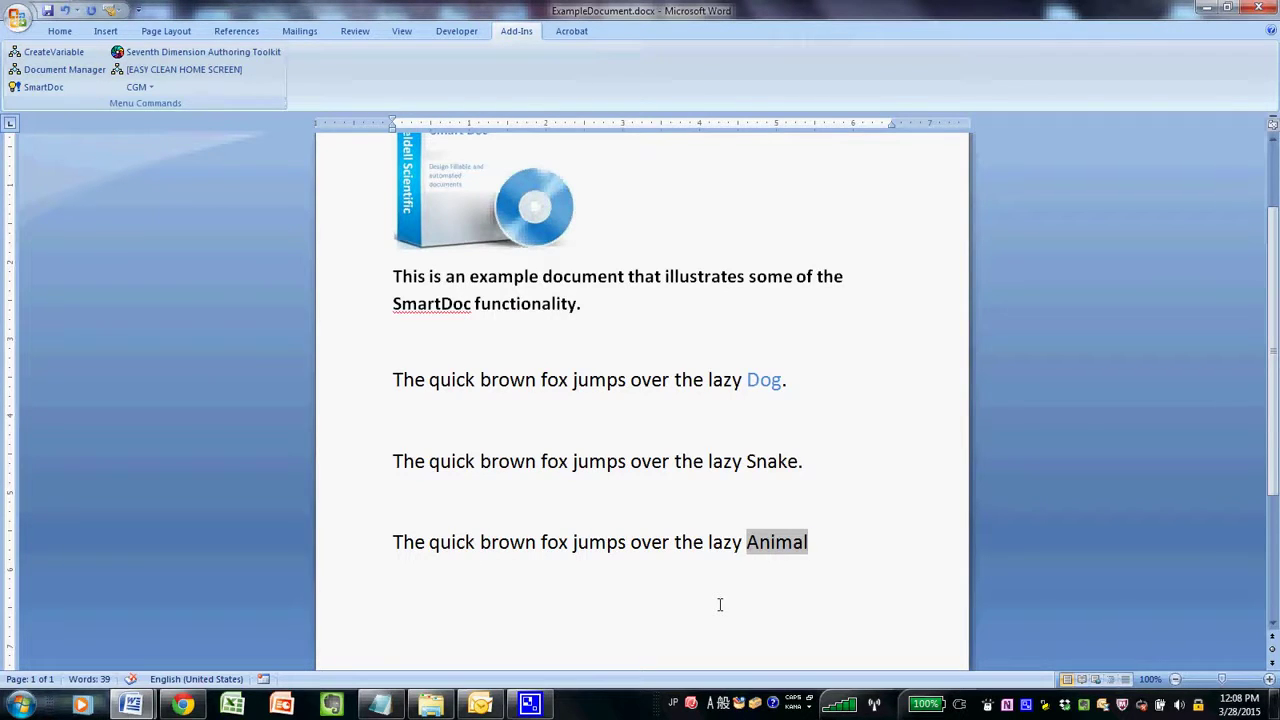
left_click(43, 87)
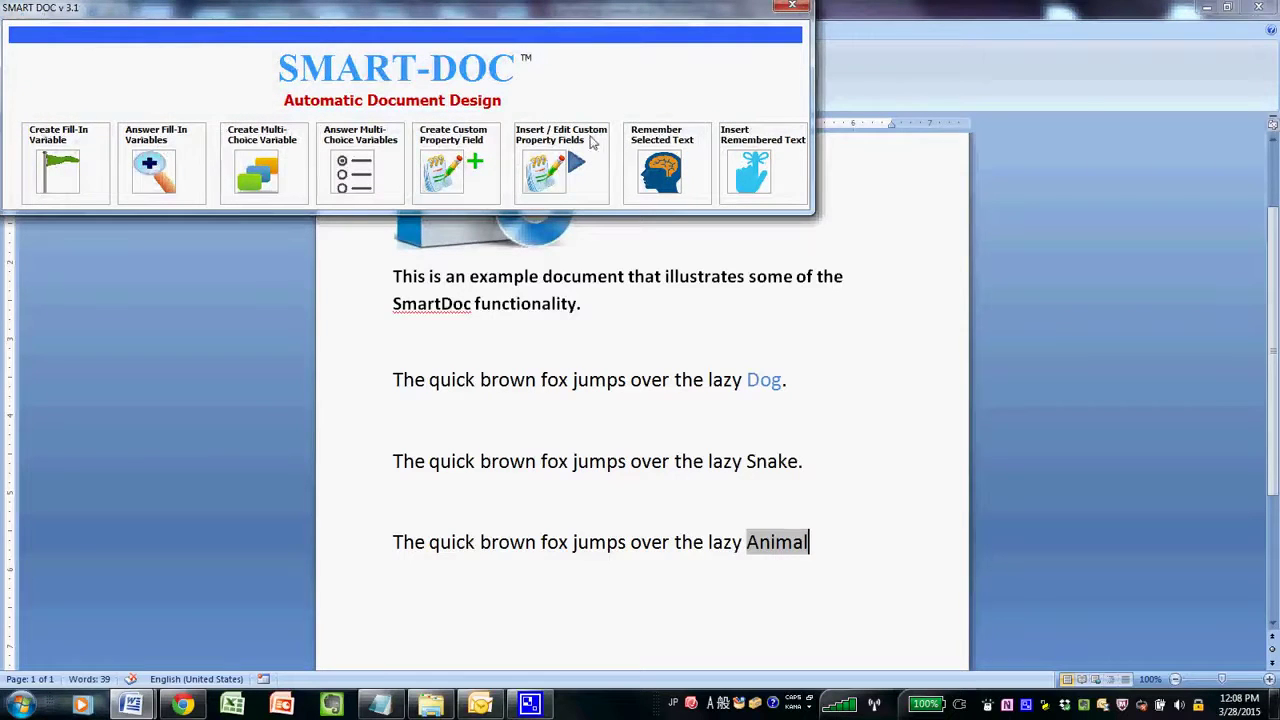
Change the Animal property's value to Fox and start a new line after that sentence.
left_click(557, 168)
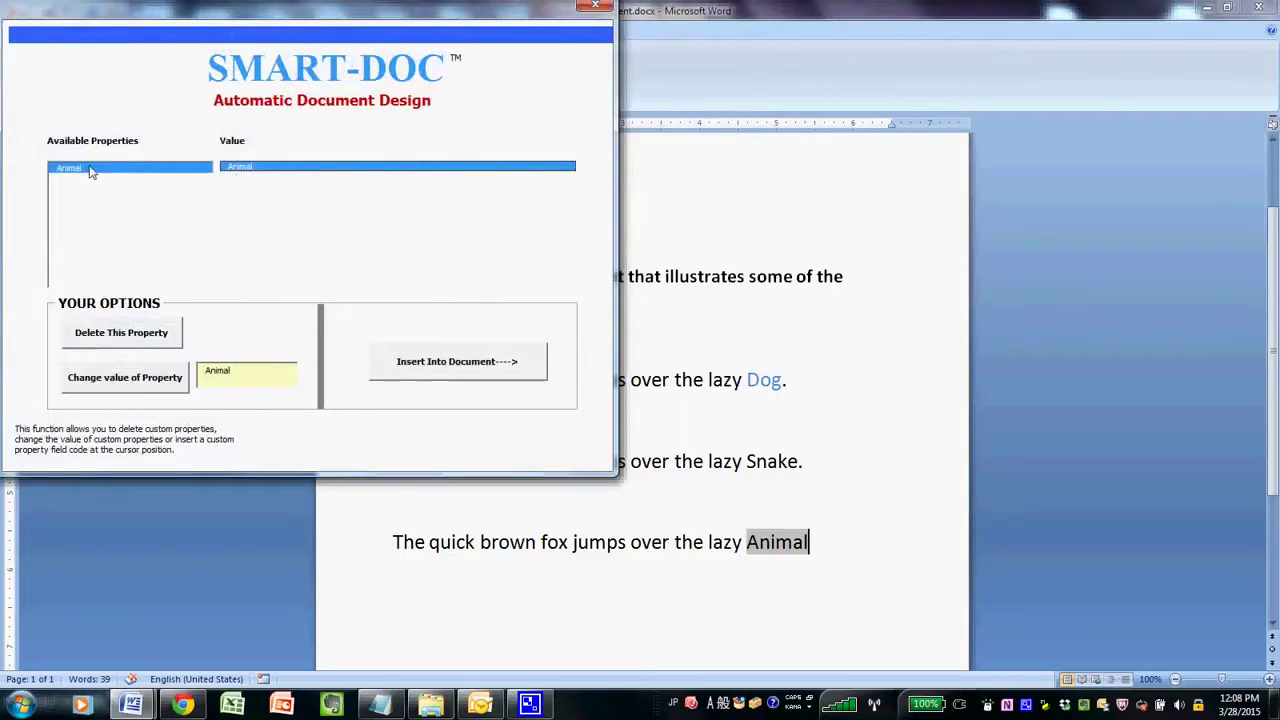
left_click(129, 375)
type("Fox")
left_click(100, 385)
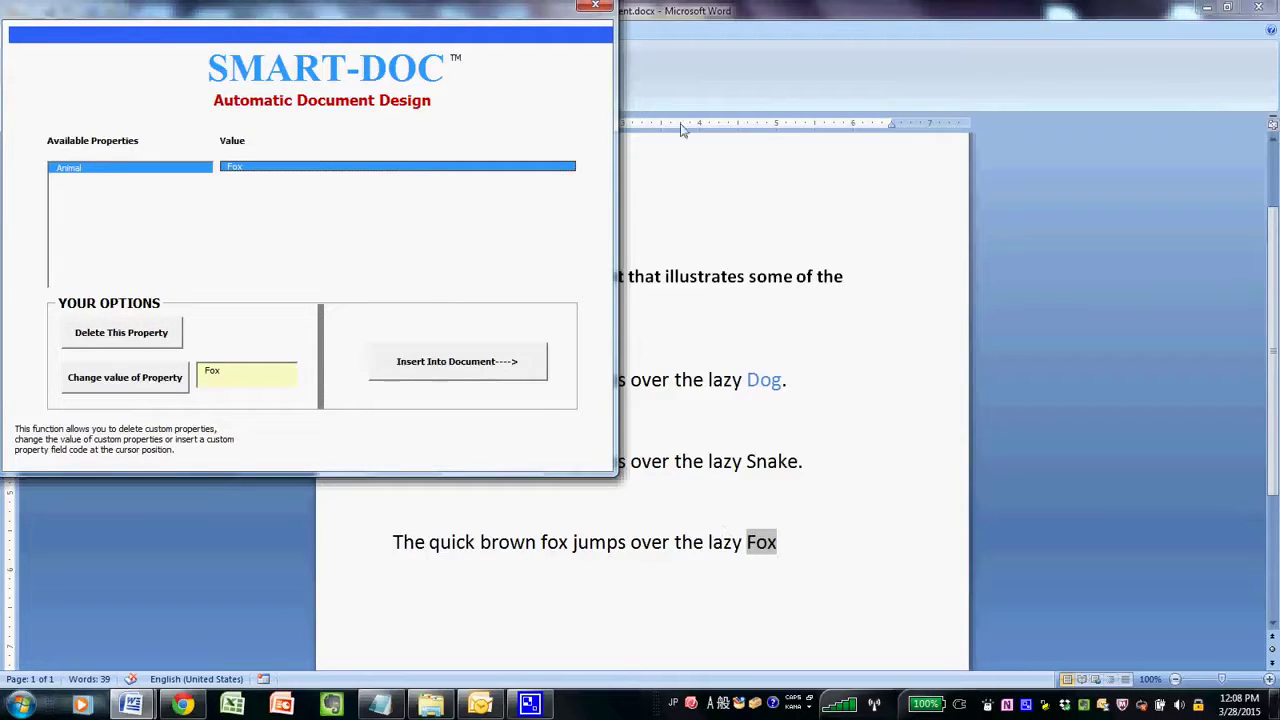
left_click(597, 8)
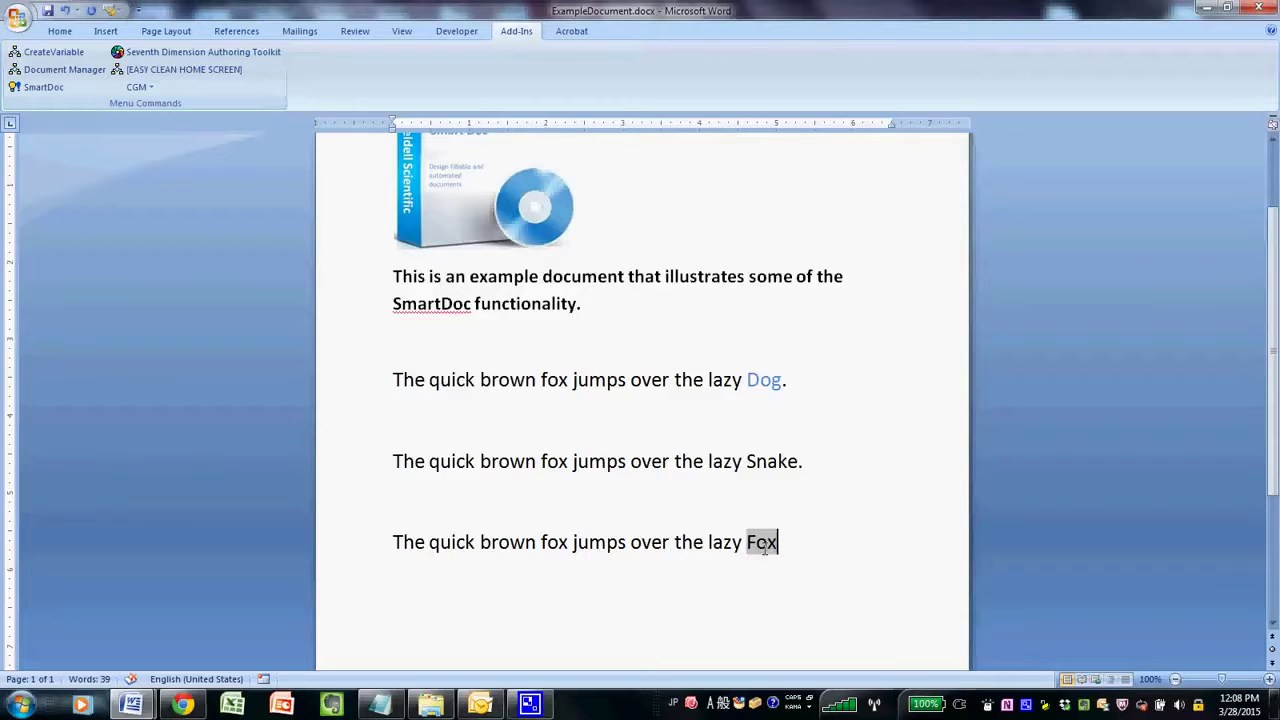
key("Return")
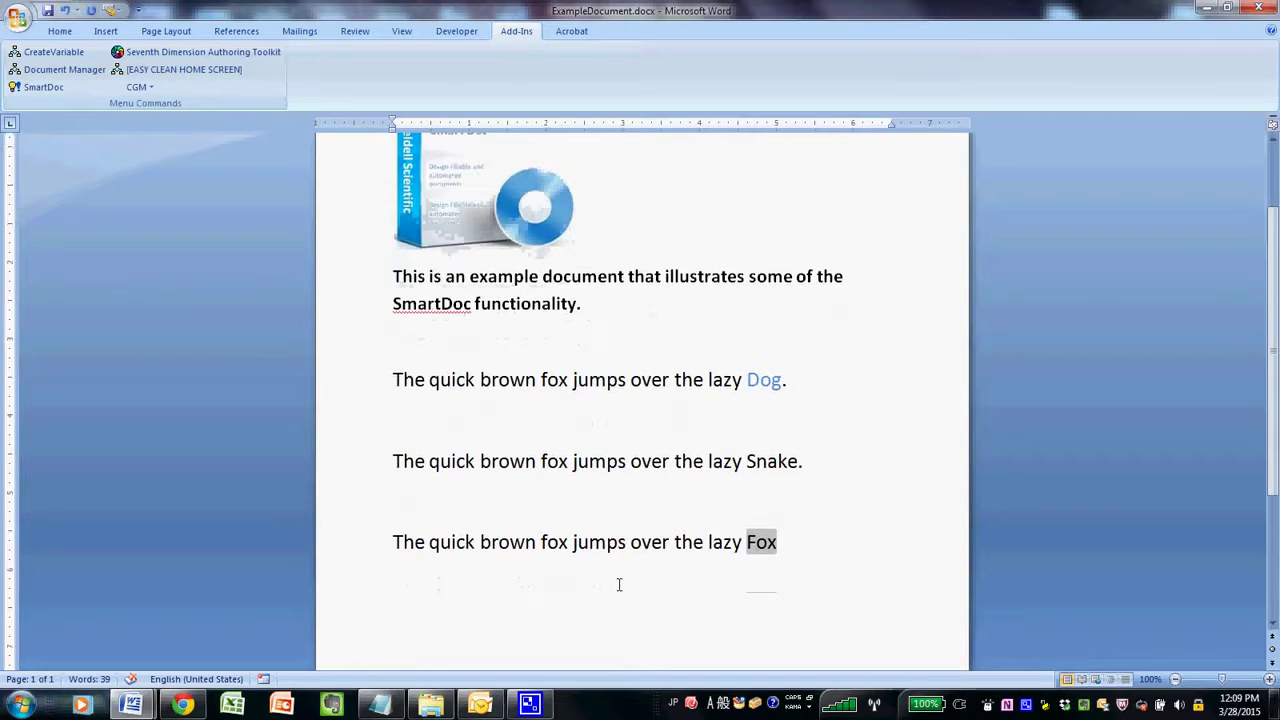
Select all content including the logo and remember it as the text block 'ExampleText'.
mouse_move(823, 620)
left_mouse_down()
mouse_move(572, 456)
mouse_move(334, 234)
left_mouse_up()
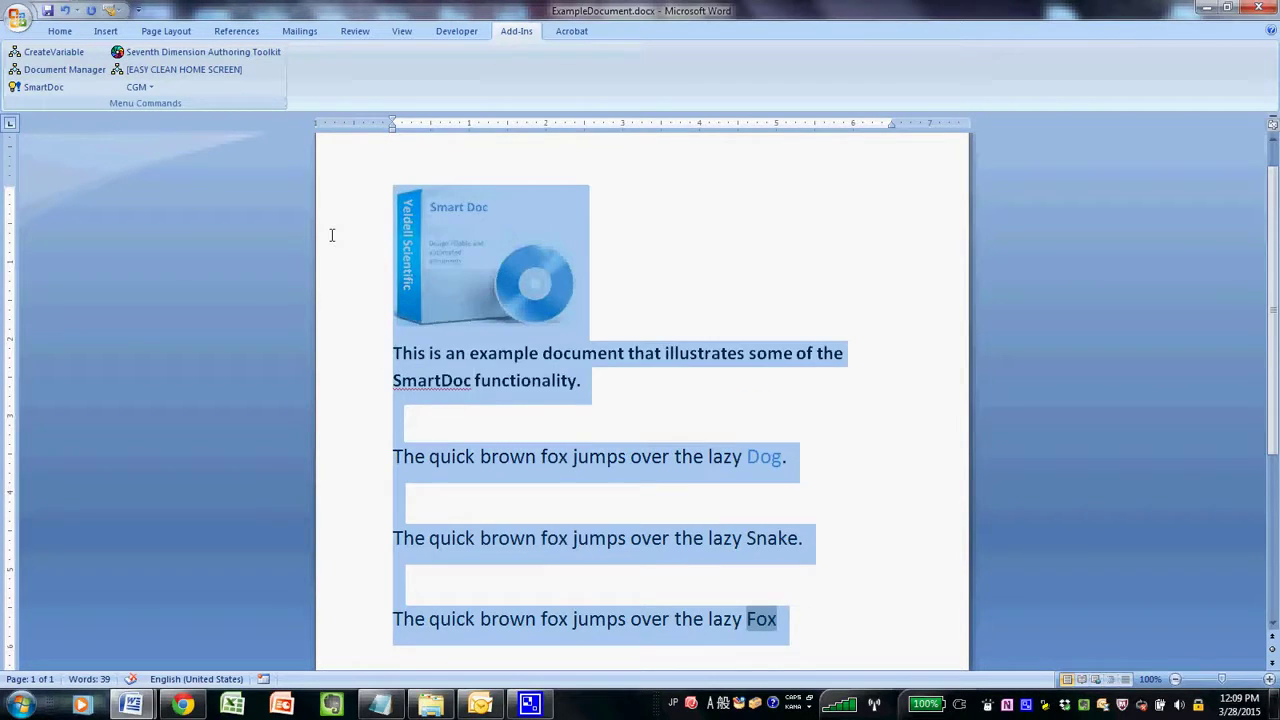
right_click(467, 257)
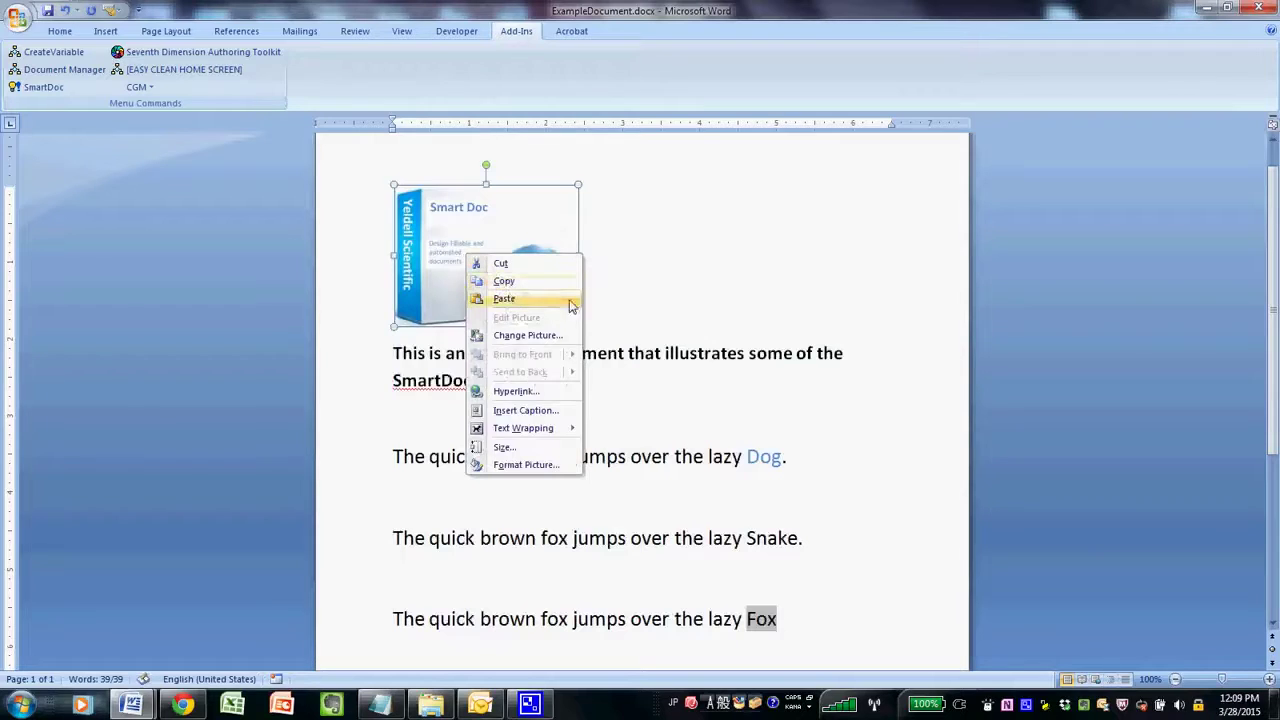
left_click(500, 282)
left_click(840, 624)
left_click_drag(840, 624, 460, 326)
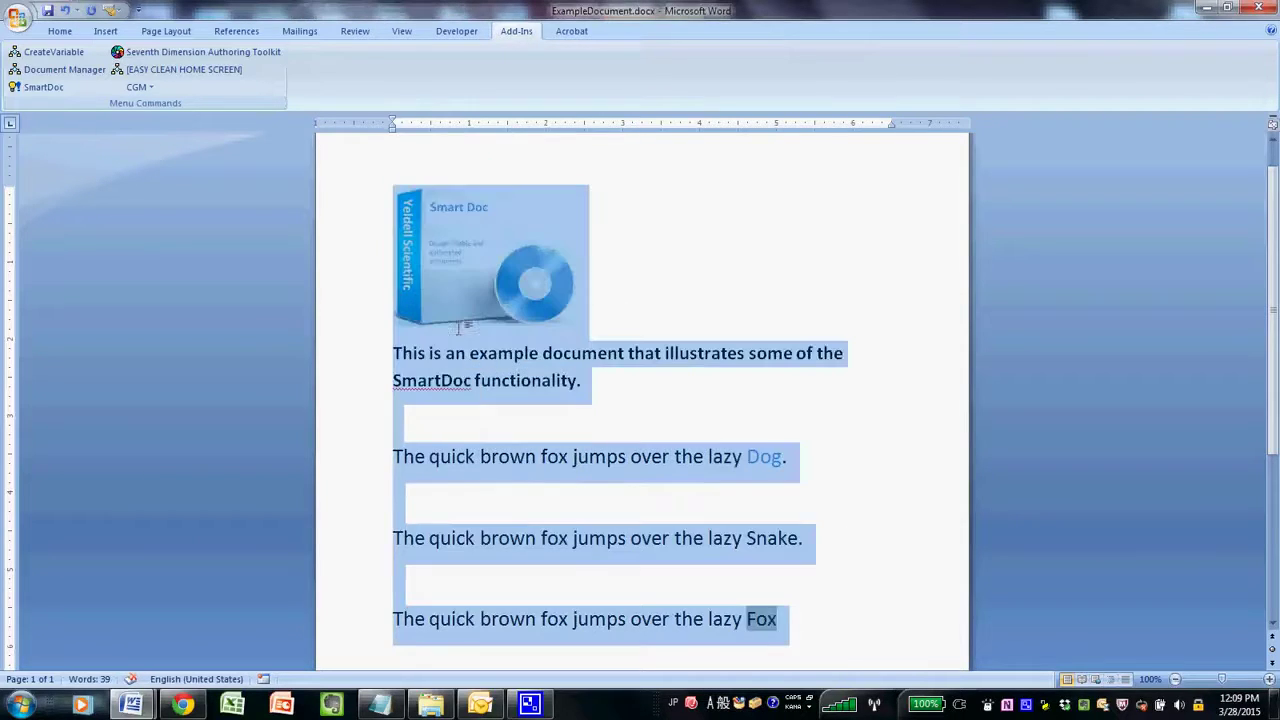
left_click(43, 87)
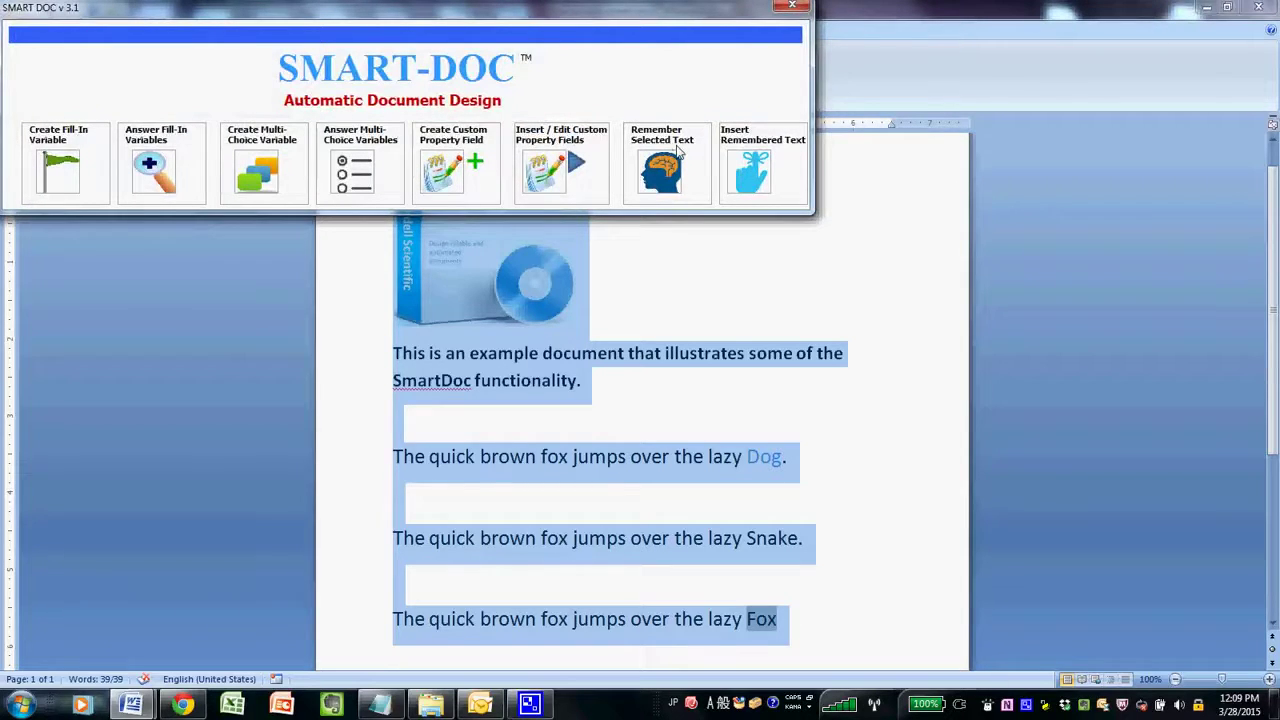
left_click(668, 163)
type("ExampleText")
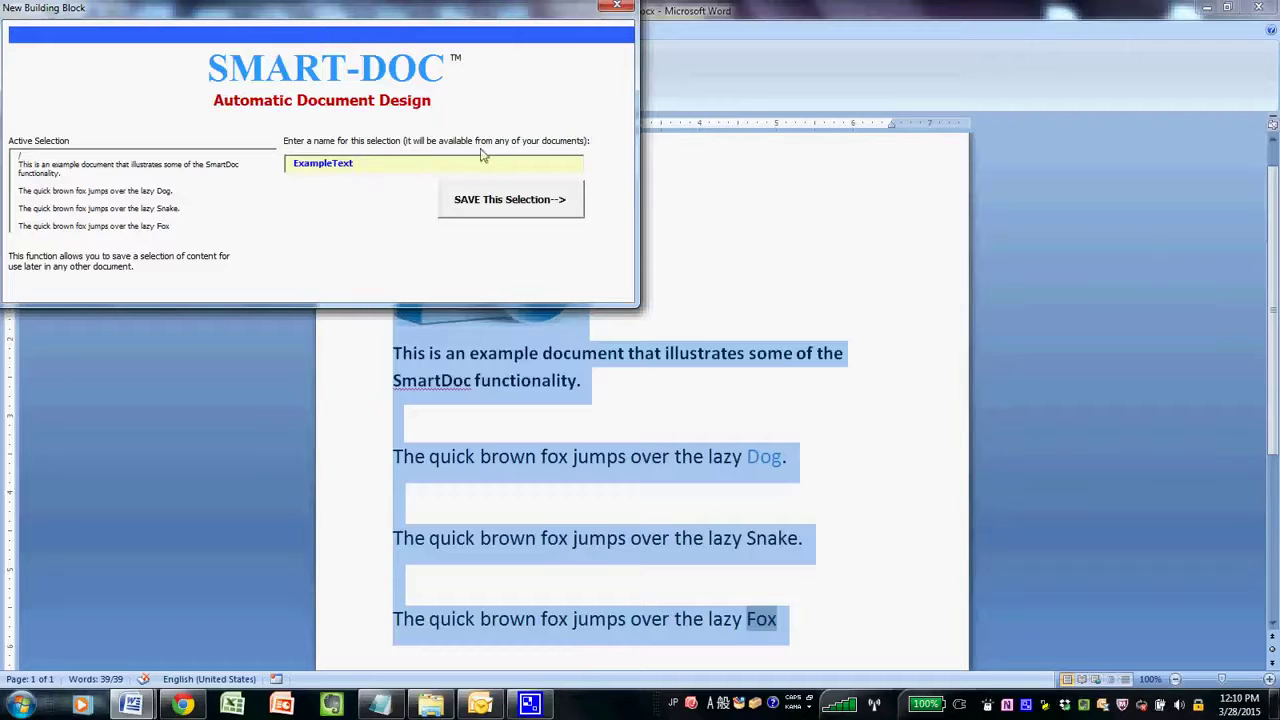
left_click(519, 216)
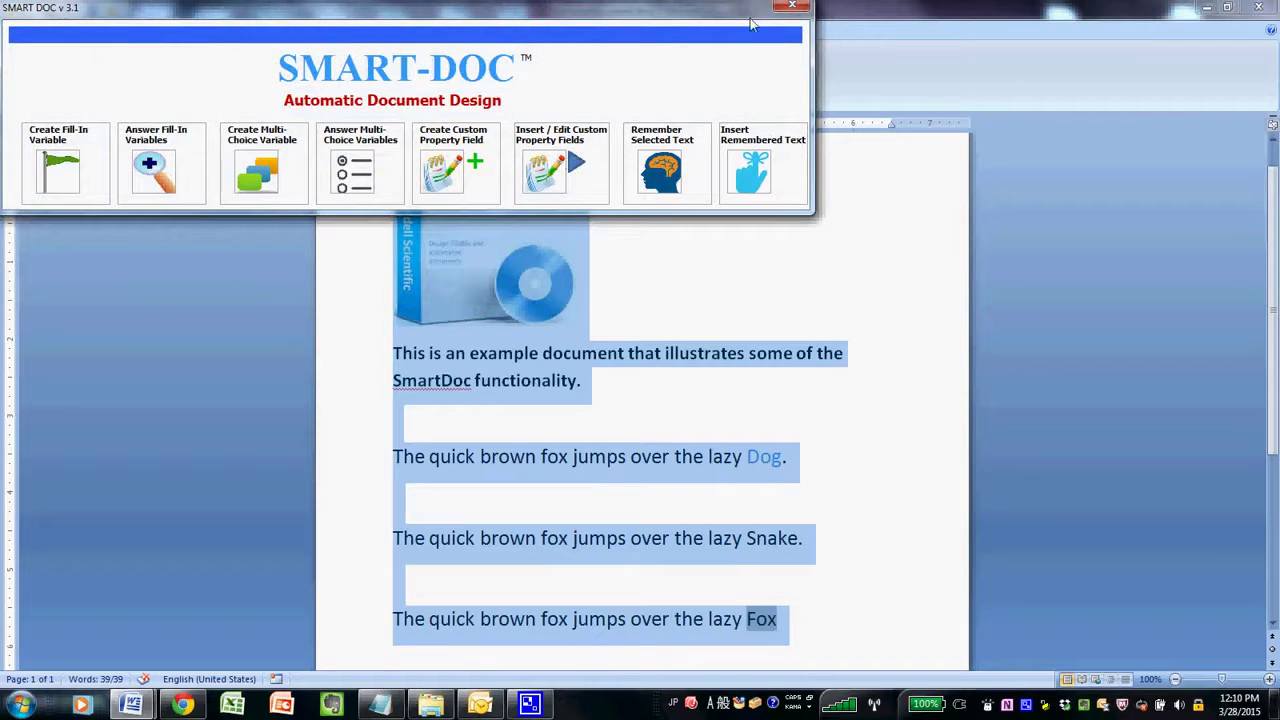
left_click(792, 6)
Add blank lines after the Fox sentence until a new page begins, placing the cursor there.
left_click(796, 615)
scroll(800, 600, "down", 2)
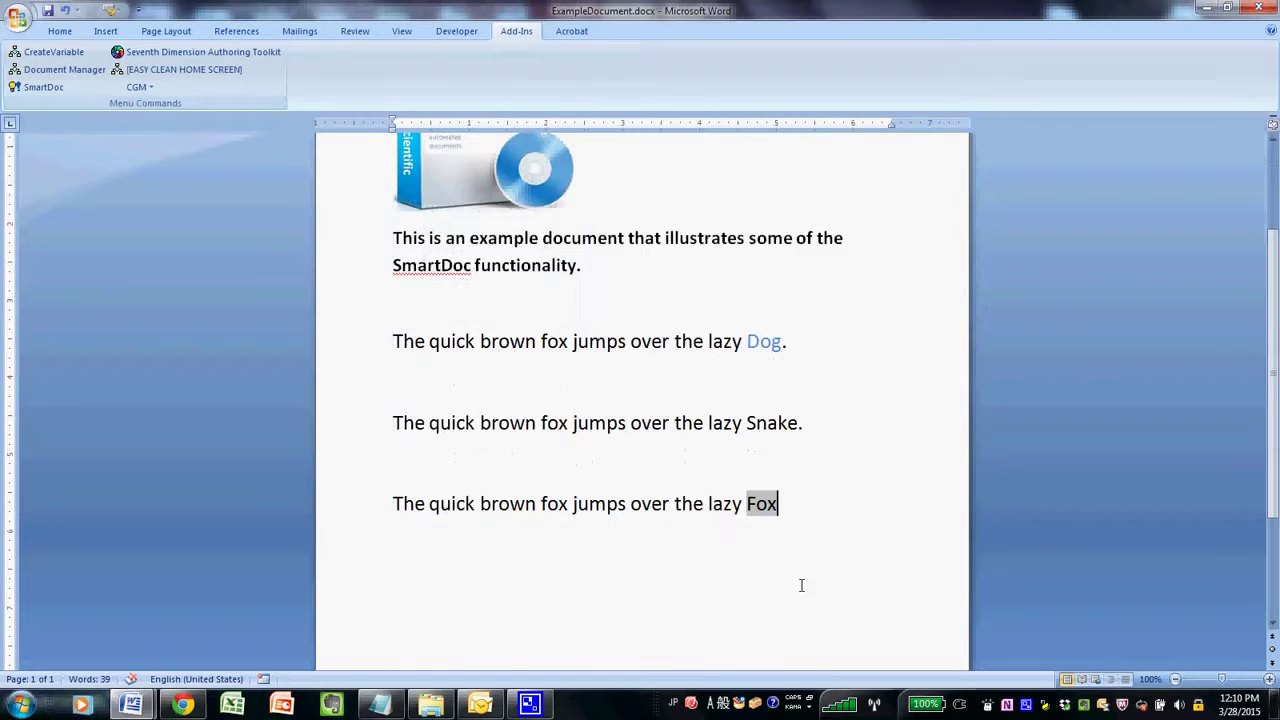
scroll(800, 560, "down", 1)
scroll(769, 466, "down", 1)
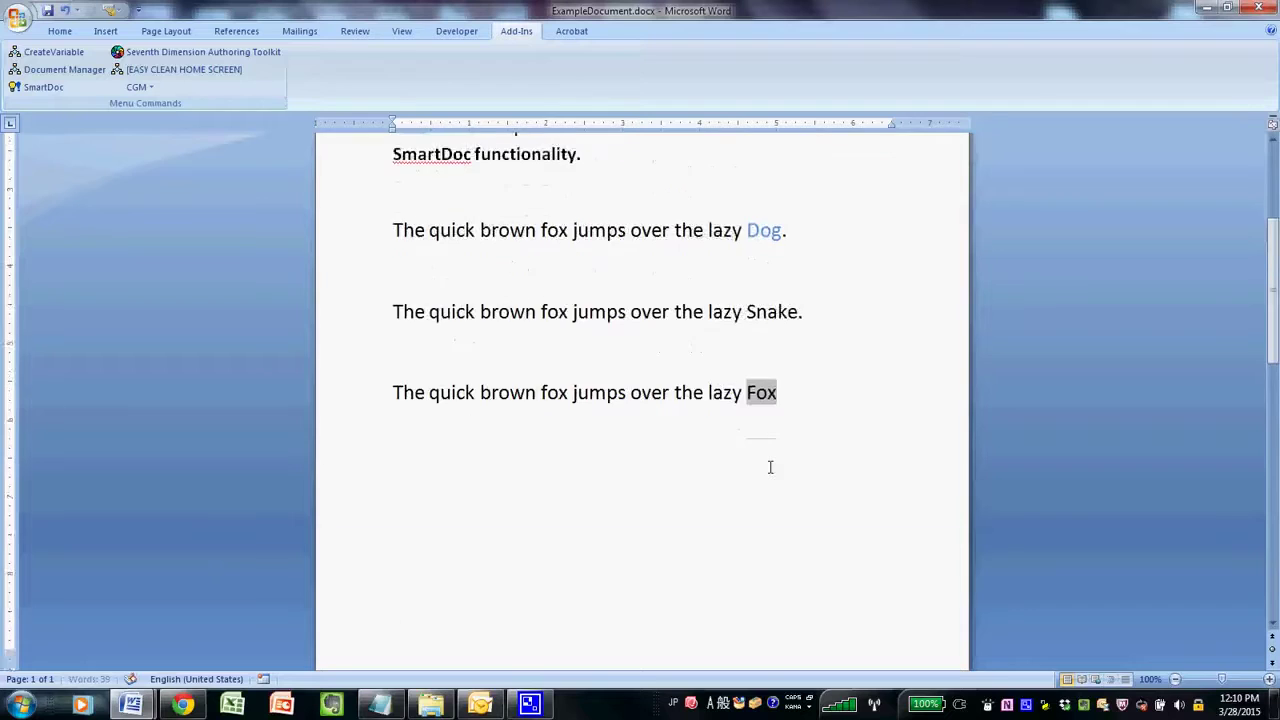
key("Return")
key("Return")
key("Return")
key("Return")
scroll(720, 486, "down", 2)
left_click(448, 479)
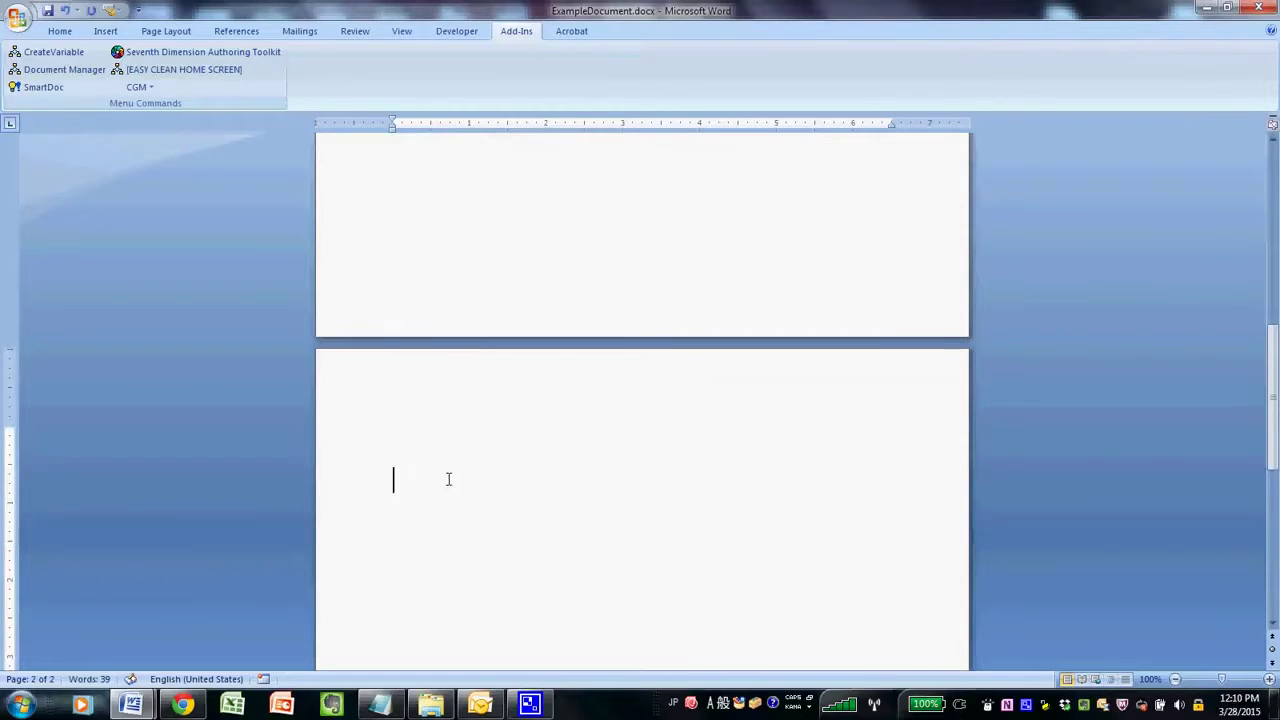
Insert the remembered ExampleText block onto the new page.
left_click(44, 89)
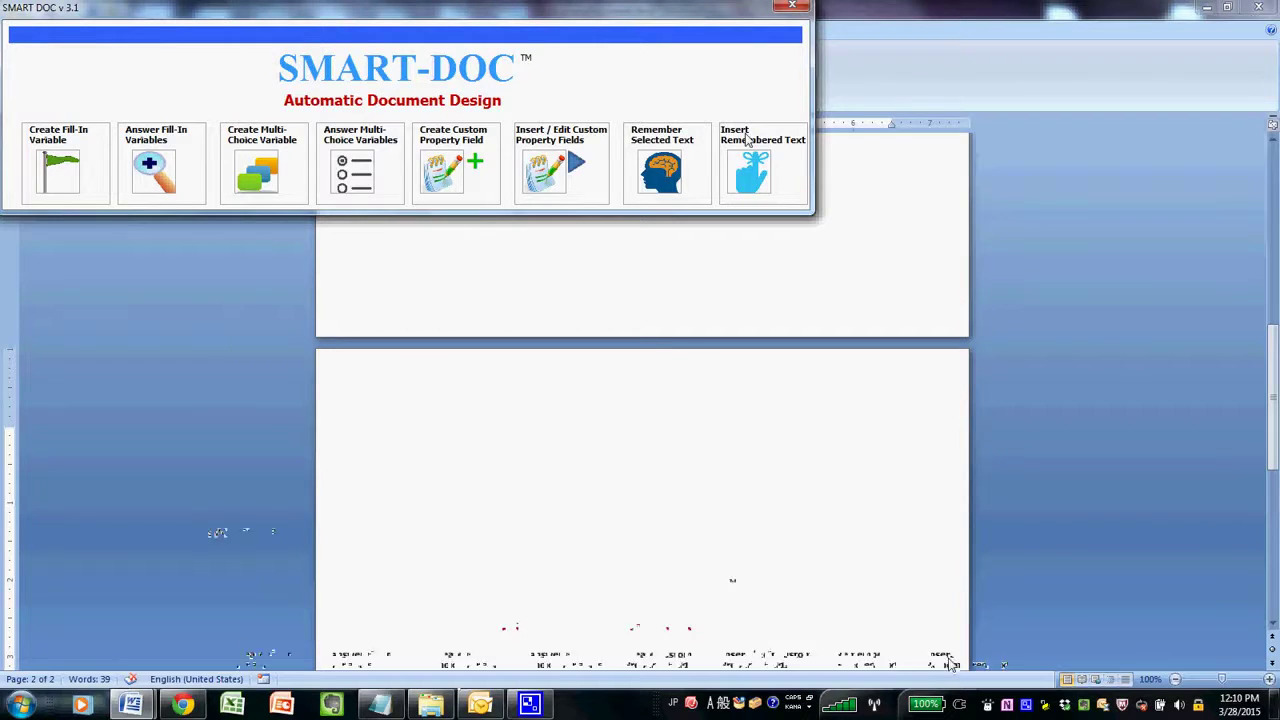
left_click(760, 172)
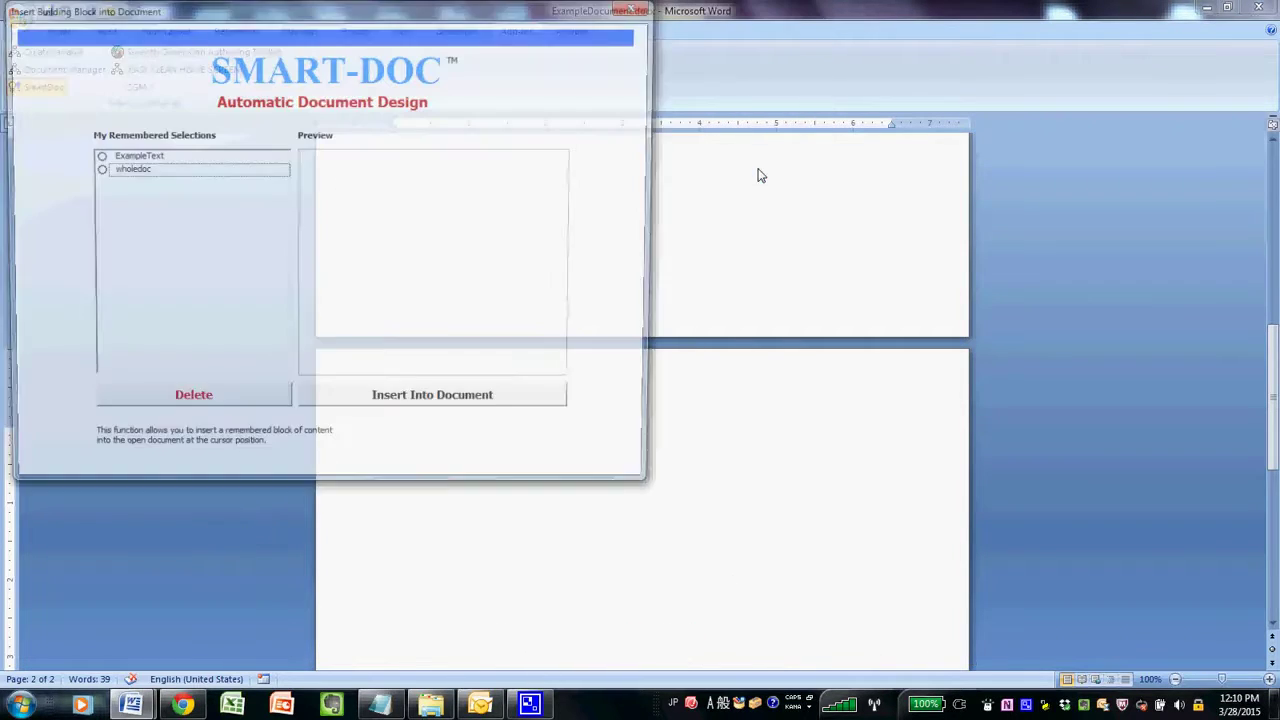
left_click(160, 158)
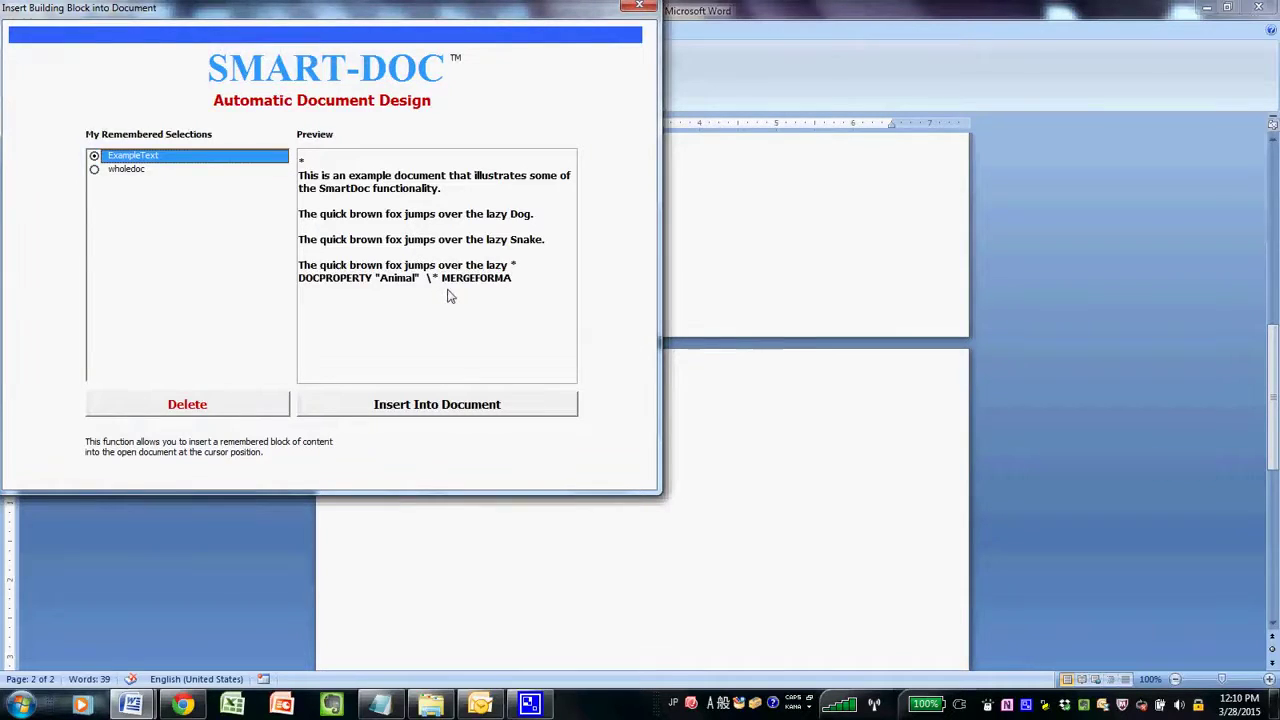
left_click(428, 412)
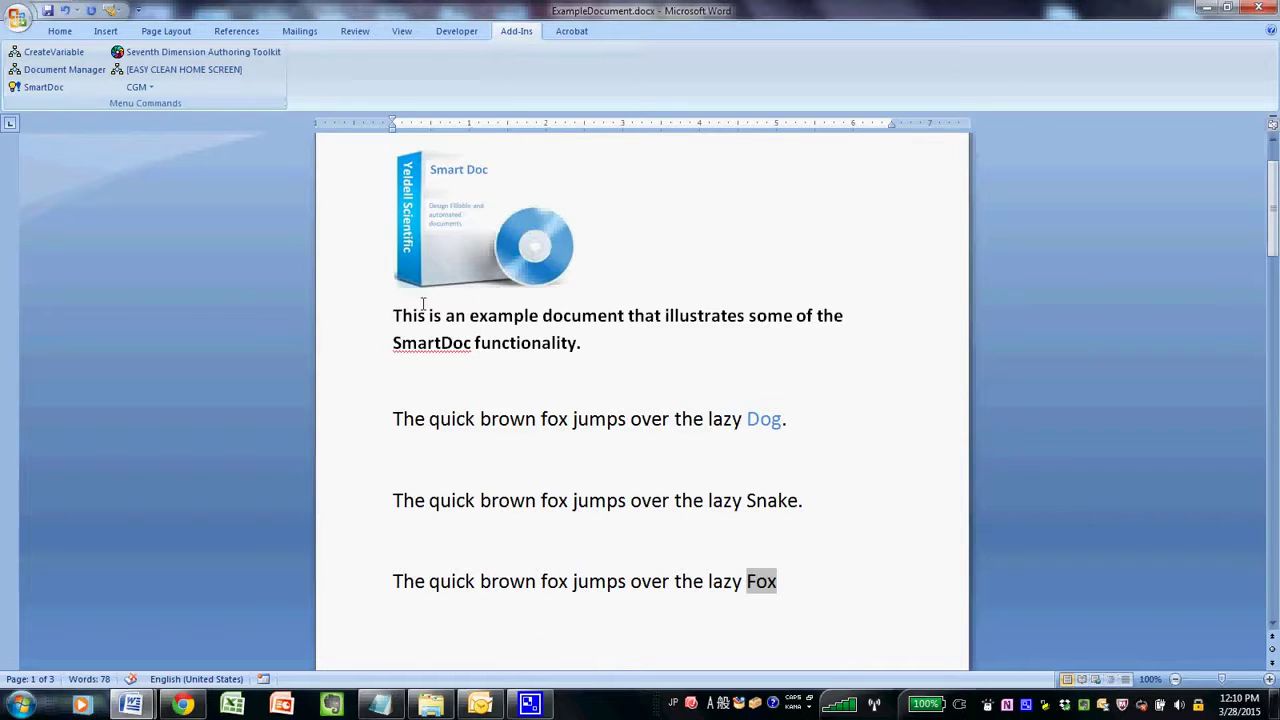
left_click(43, 87)
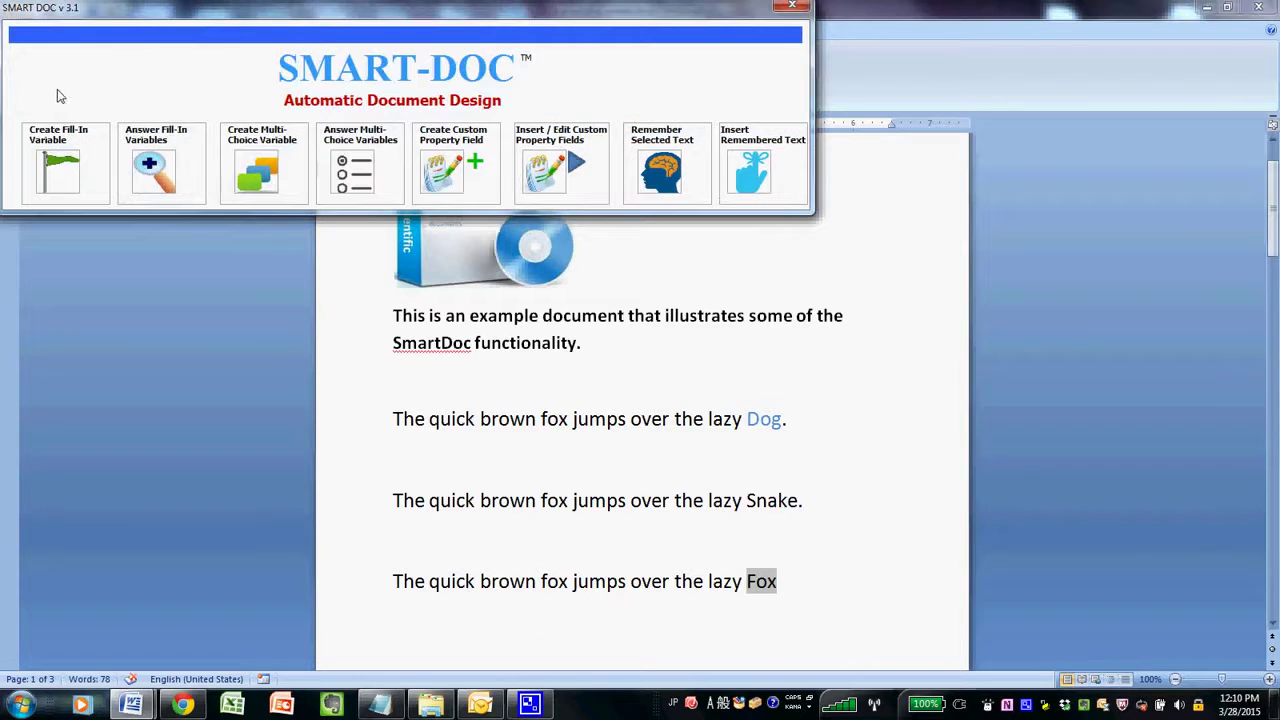
Set the Animal custom property to Giraffe and confirm the last sentence reads 'over the lazy Giraffe'.
left_click(554, 170)
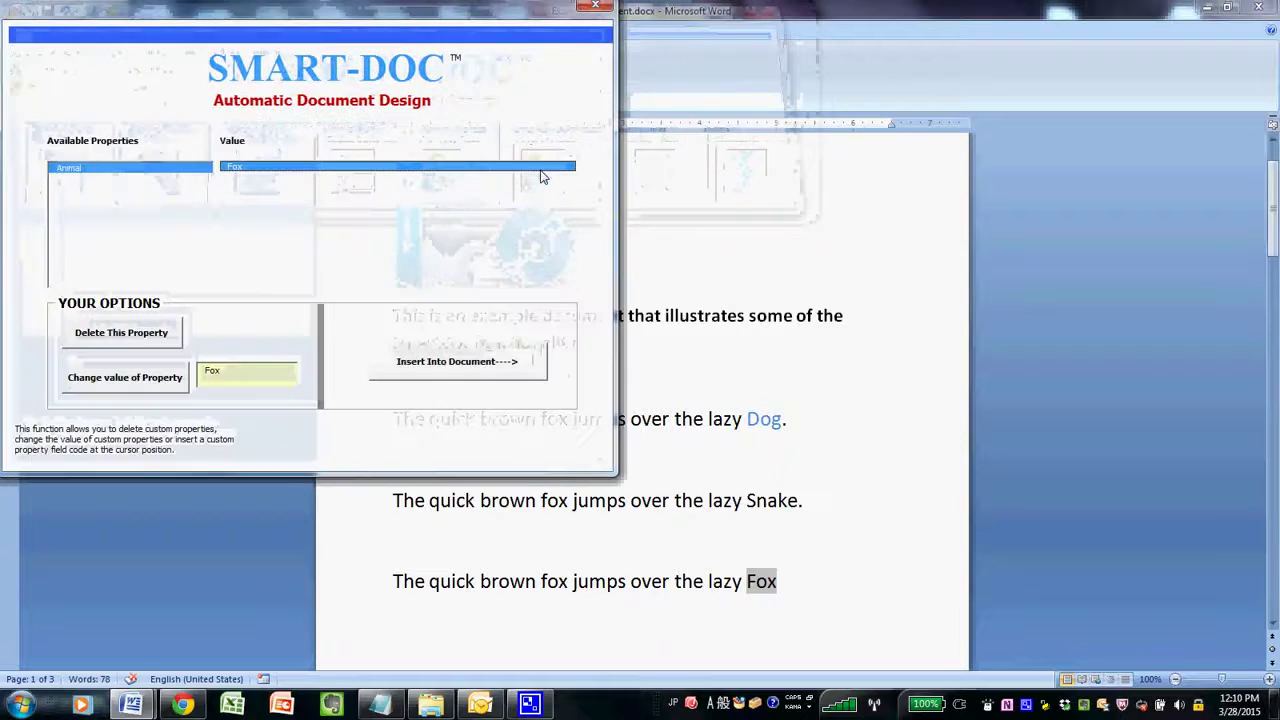
type("Giraffe")
left_click(128, 385)
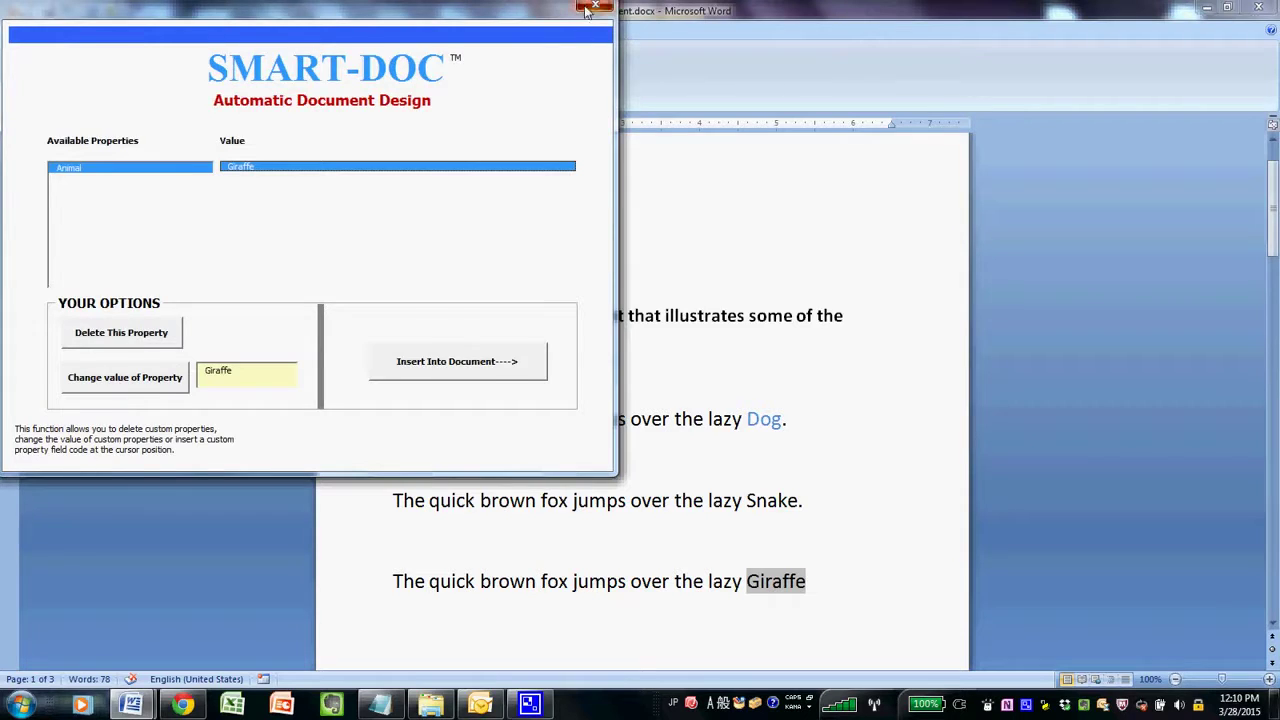
left_click(589, 9)
scroll(694, 357, "down", 3)
scroll(488, 327, "down", 1)
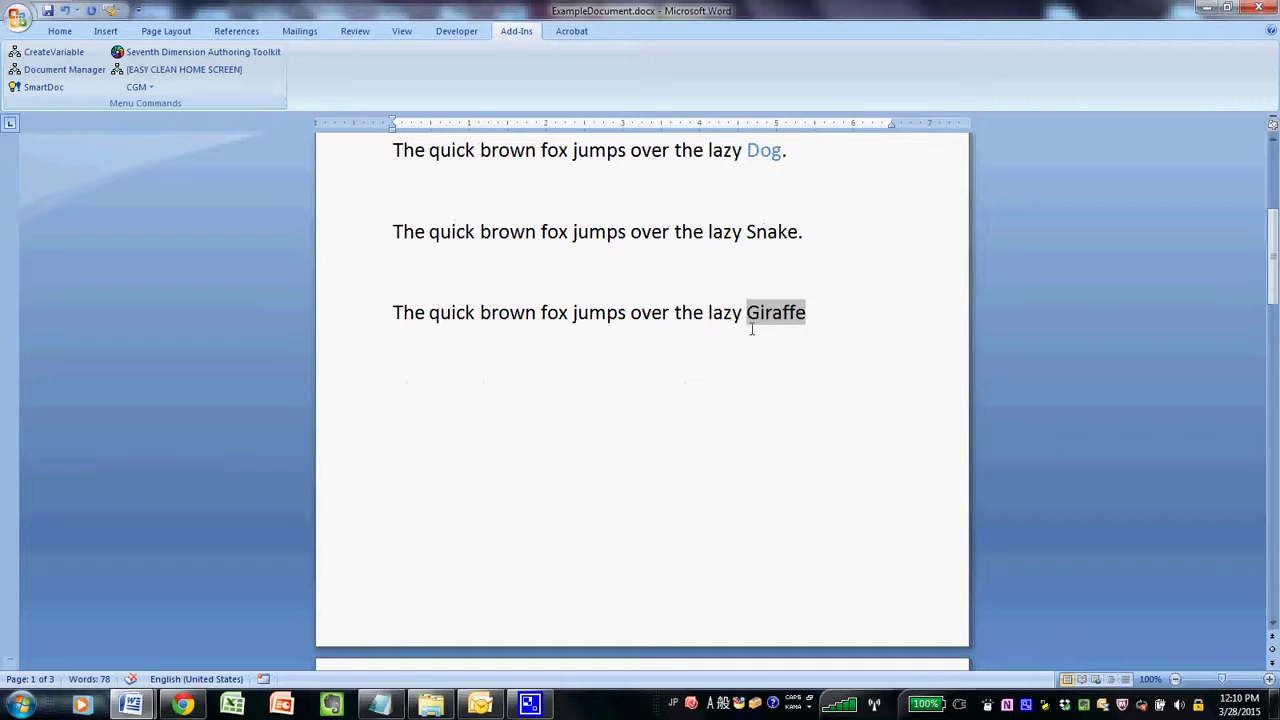
scroll(780, 437, "down", 3)
scroll(780, 437, "up", 8)
scroll(767, 479, "down", 3)
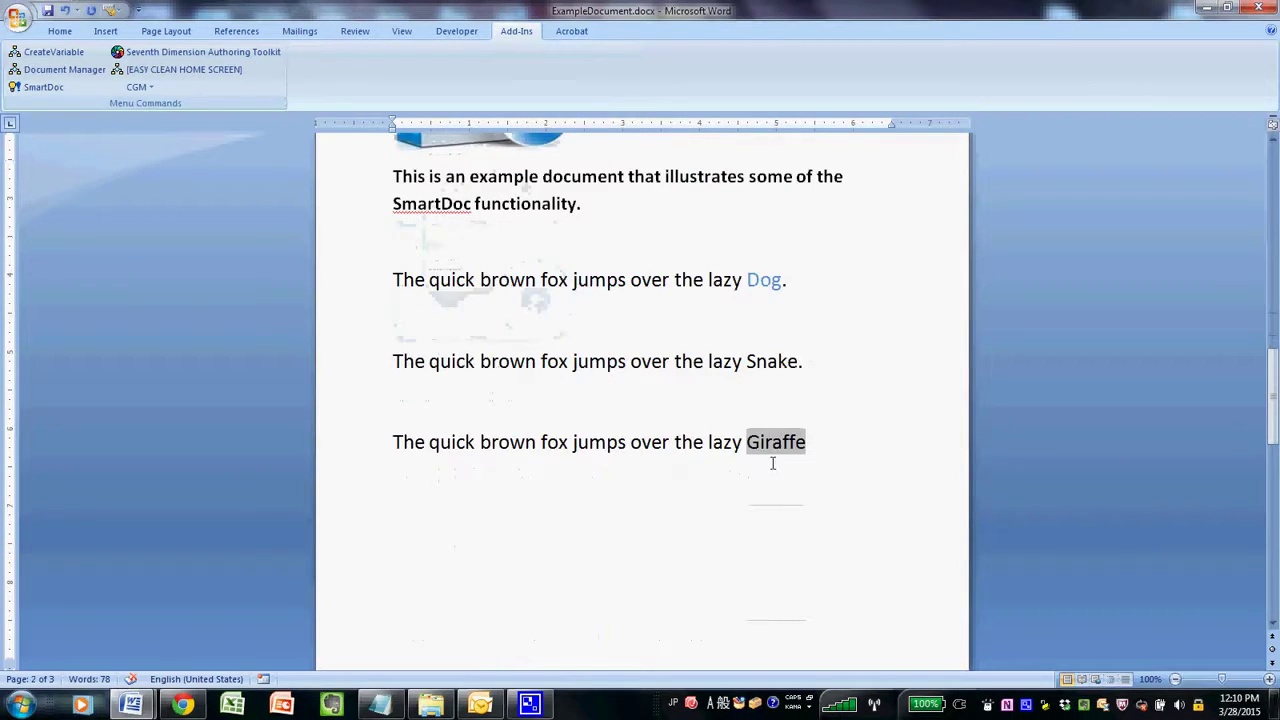
scroll(775, 462, "up", 3)
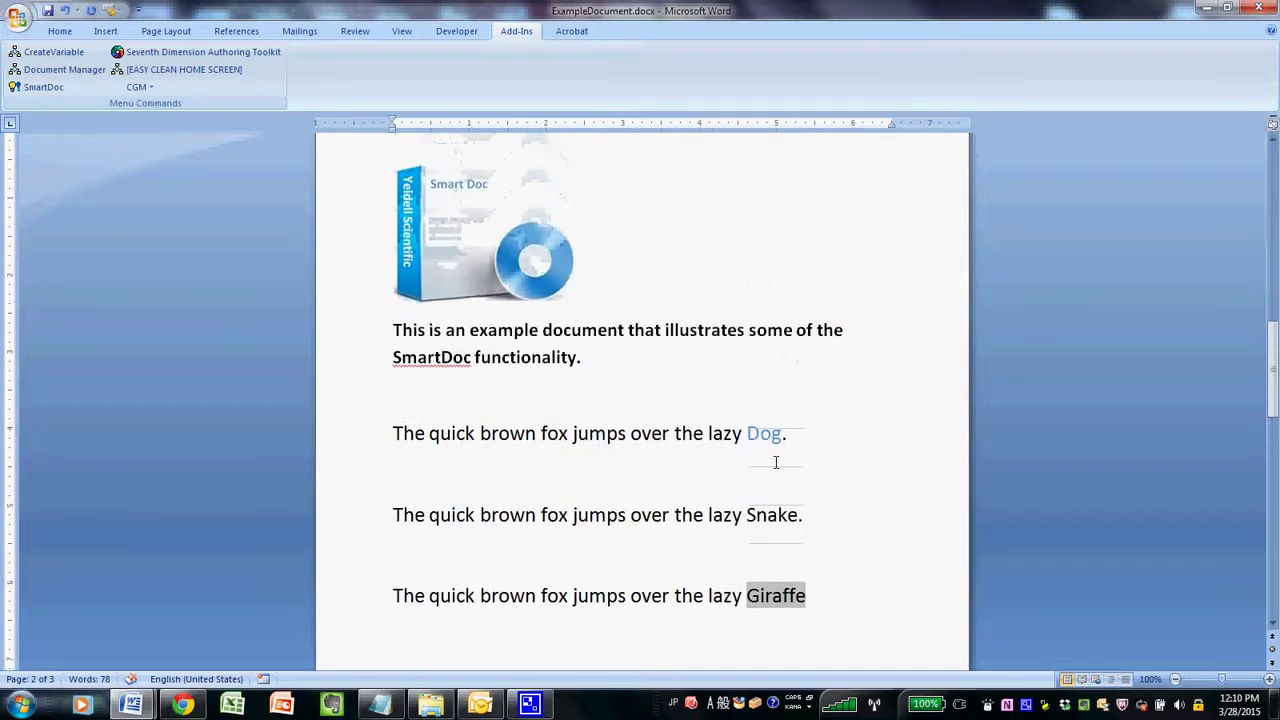